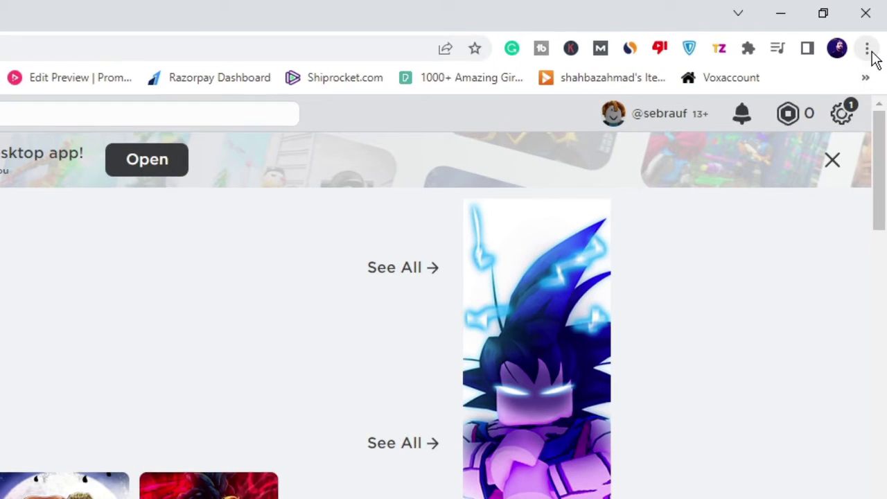
# - Open the Clear browsing data dialog from Chrome's privacy and security settings
pyautogui.click(868, 52)
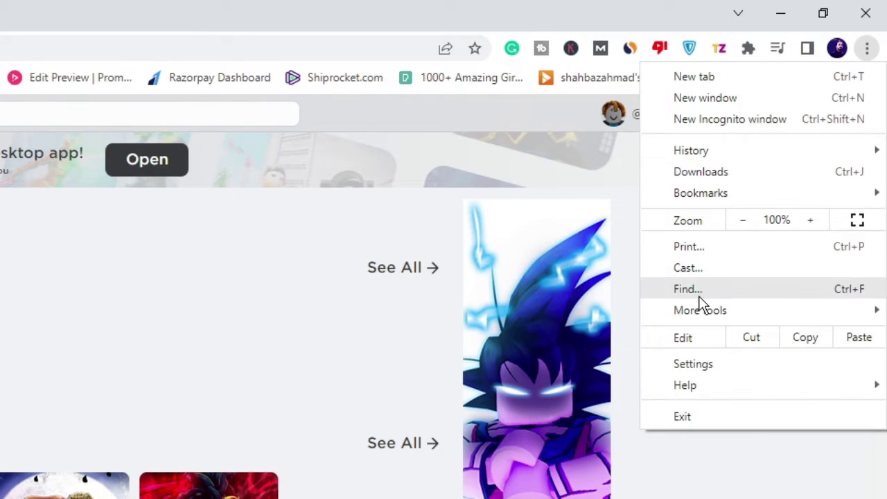
pyautogui.click(686, 364)
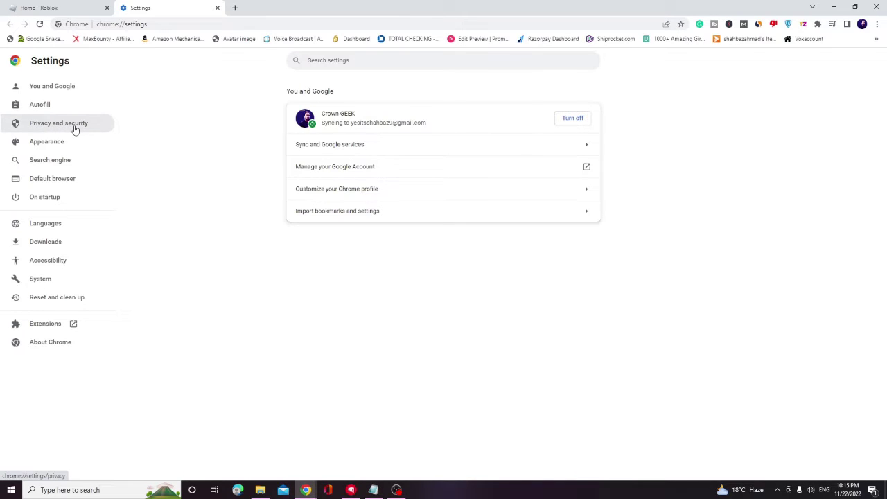
pyautogui.click(75, 129)
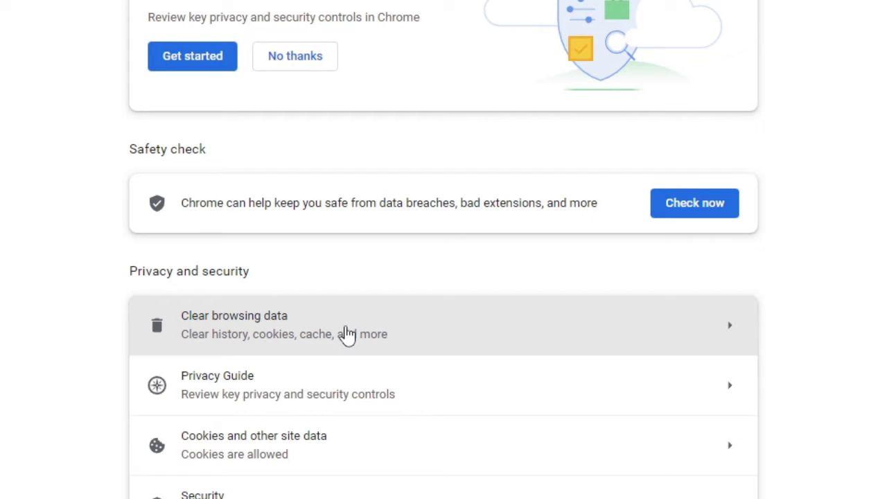
pyautogui.click(346, 334)
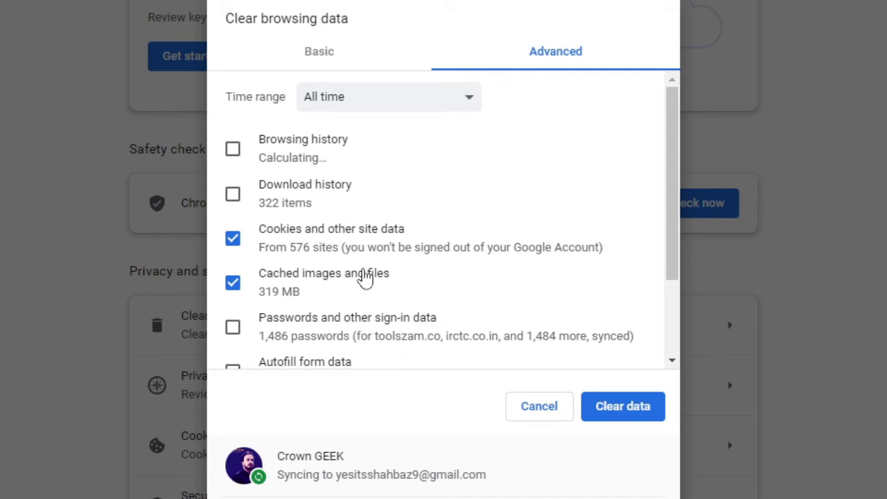
# - Look over the basic clearing options, and choose All time as the time range in the advanced ones
pyautogui.click(340, 61)
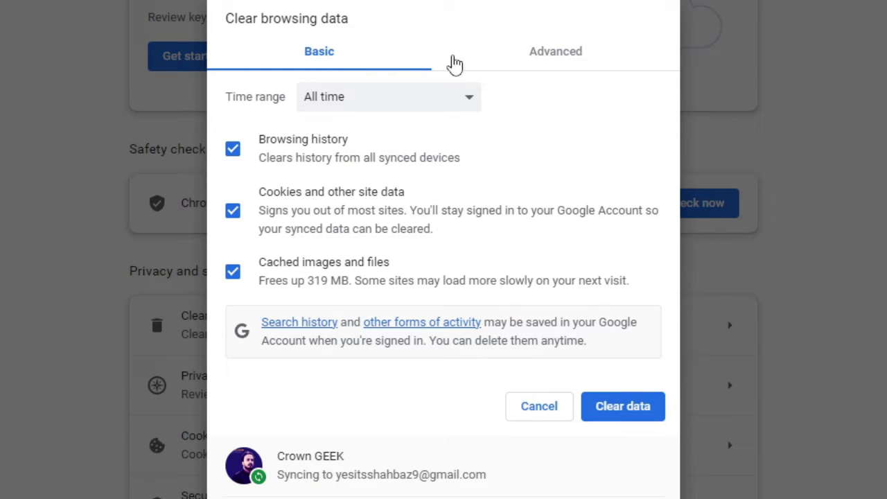
pyautogui.click(572, 61)
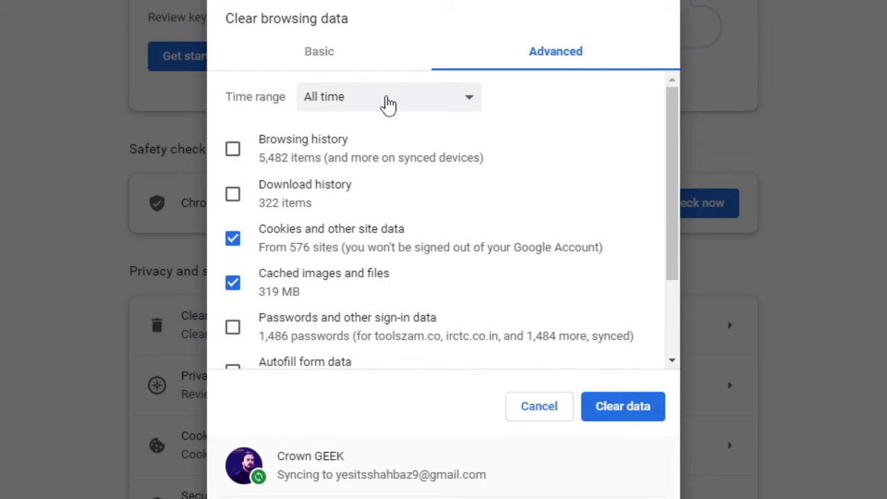
pyautogui.click(350, 105)
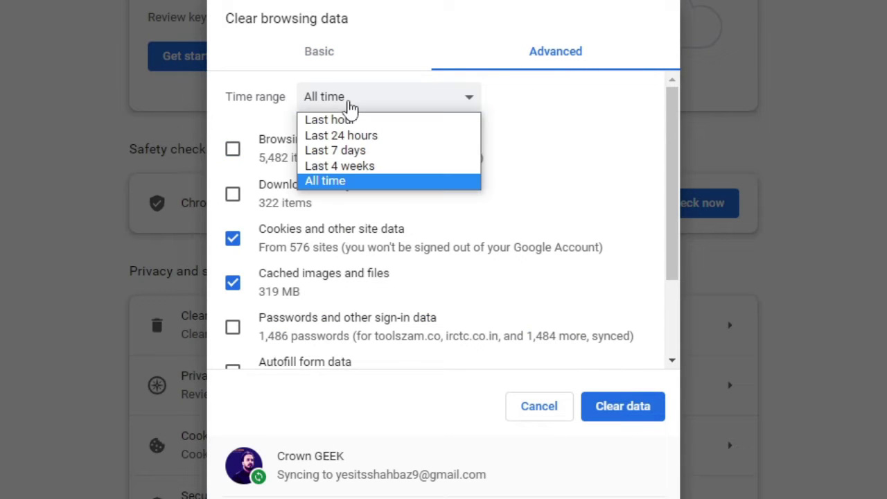
pyautogui.click(352, 186)
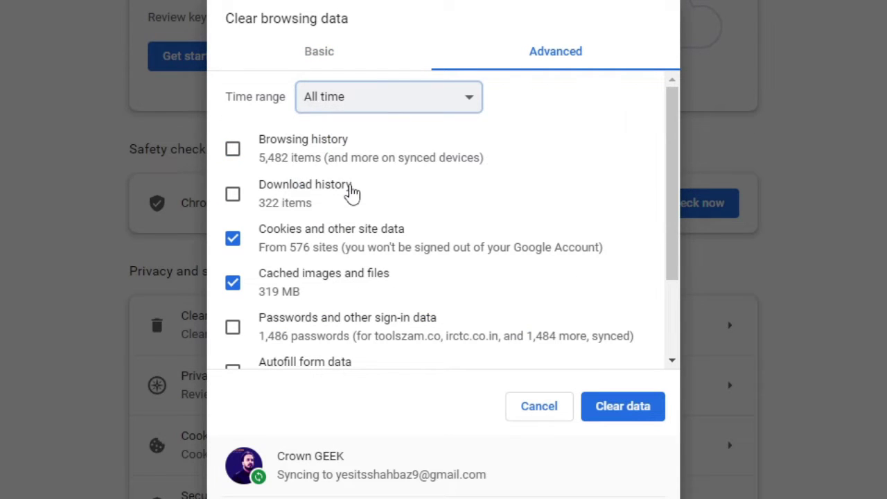
# - Mark browsing history, download history, site settings and hosted app data for clearing, and cancel without clearing anything
pyautogui.click(232, 149)
pyautogui.click(235, 196)
pyautogui.scroll(-1, 284, 225)
pyautogui.scroll(-3, 284, 225)
pyautogui.click(233, 302)
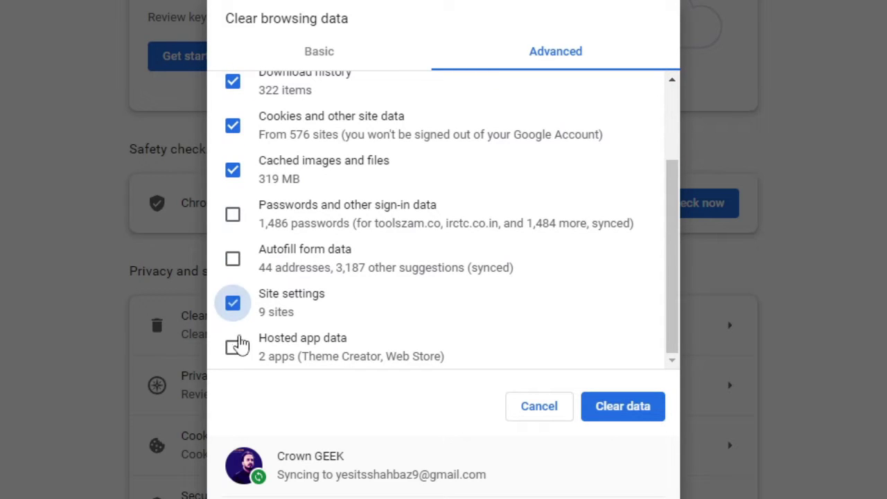
pyautogui.click(233, 347)
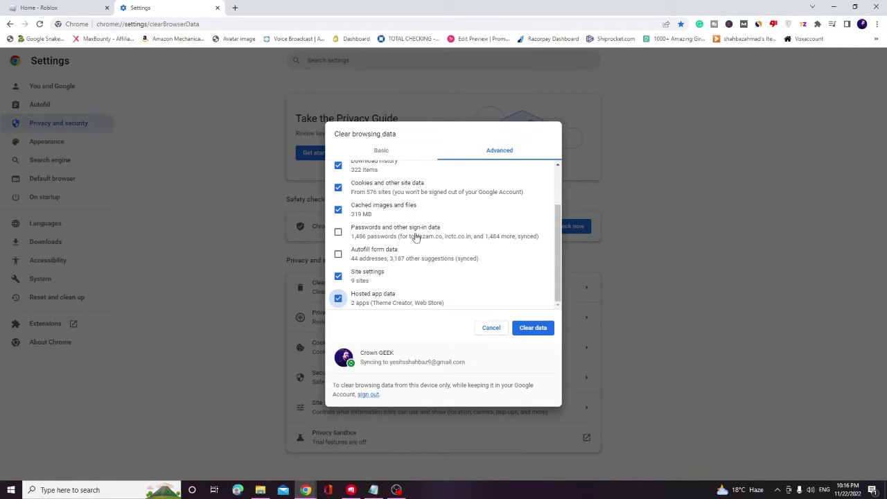
pyautogui.click(491, 329)
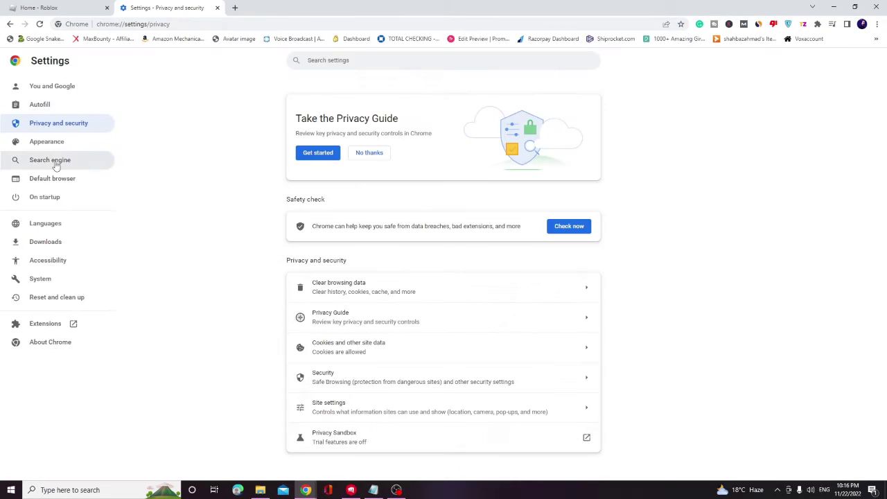
# - Open the prompt for restoring Chrome's settings to their original defaults, and cancel the reset
pyautogui.click(81, 300)
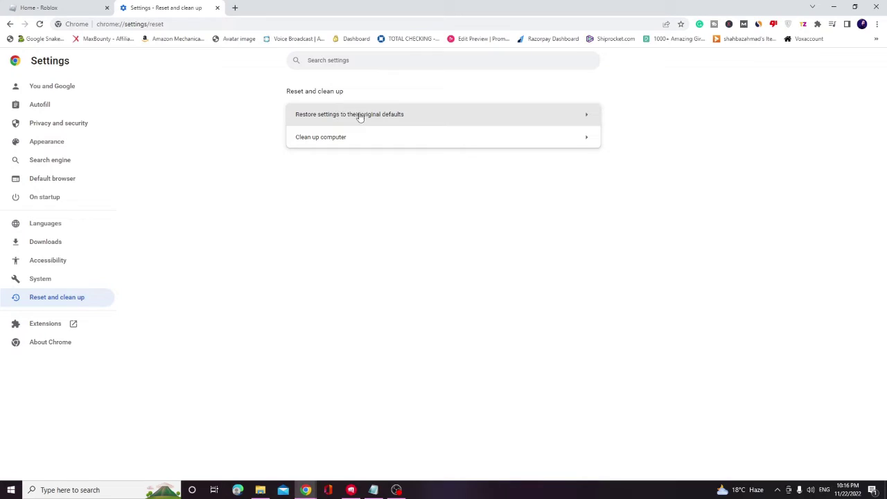
pyautogui.click(424, 117)
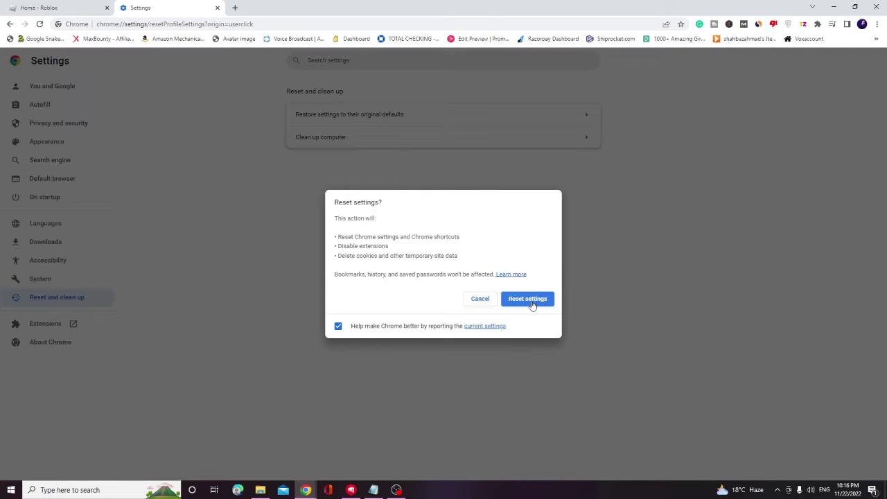
pyautogui.click(480, 299)
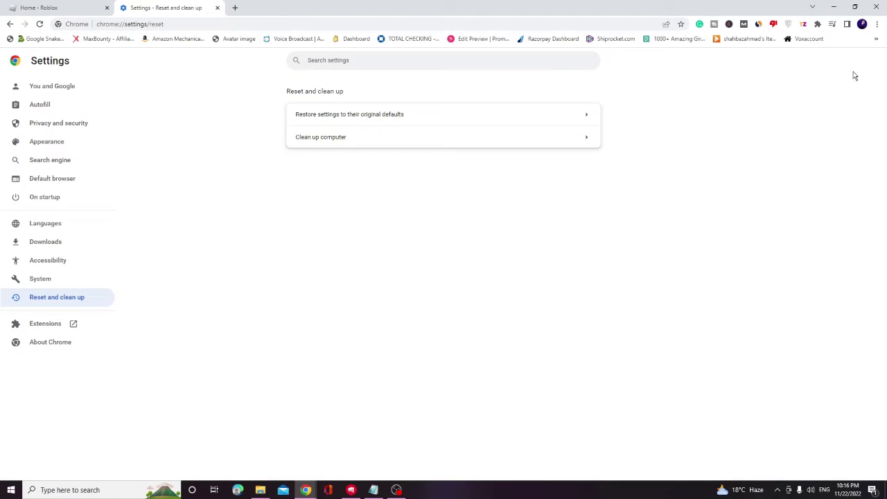
# - Disable the ToolsZam, BetterTTV and Free VPN ZenMate extensions in Chrome
pyautogui.click(877, 28)
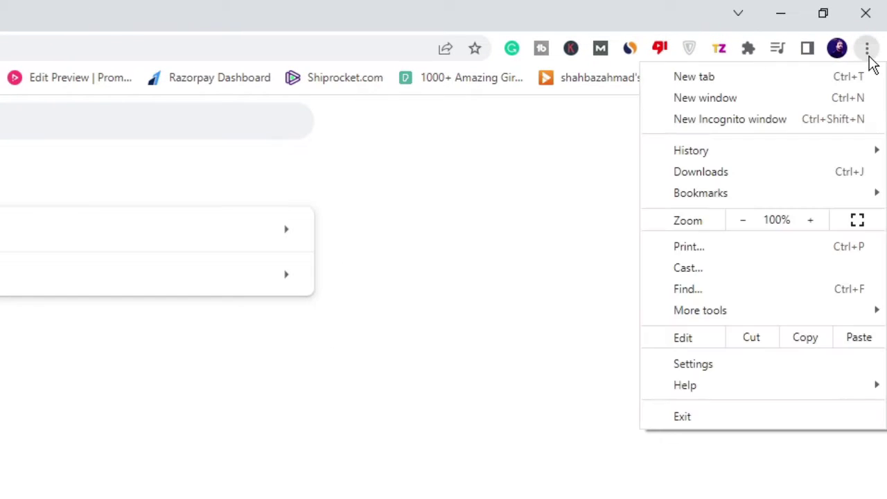
pyautogui.moveTo(710, 310)
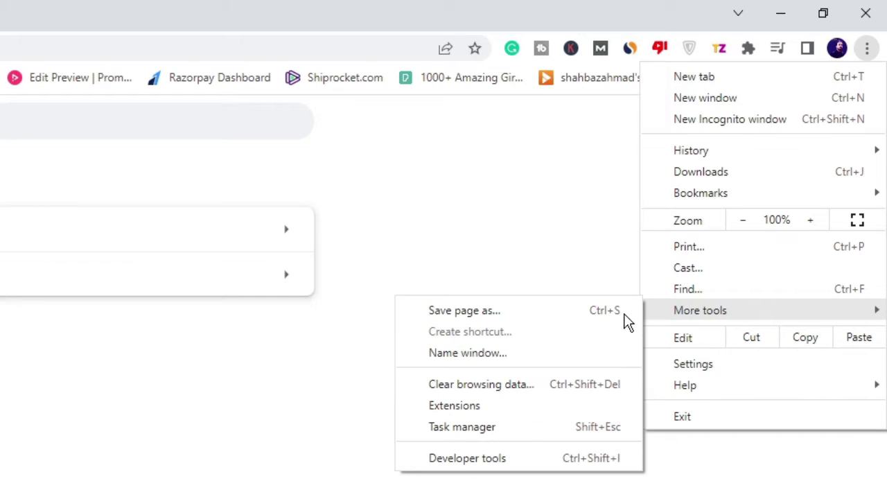
pyautogui.click(484, 409)
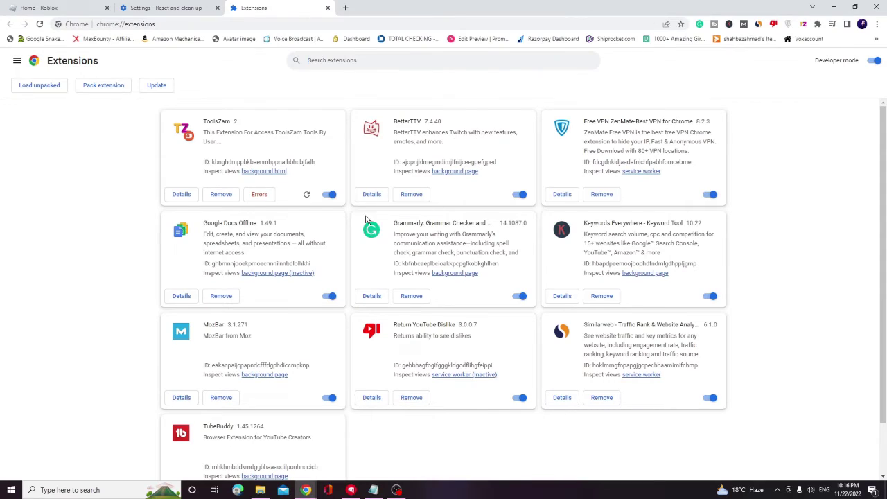
pyautogui.click(328, 194)
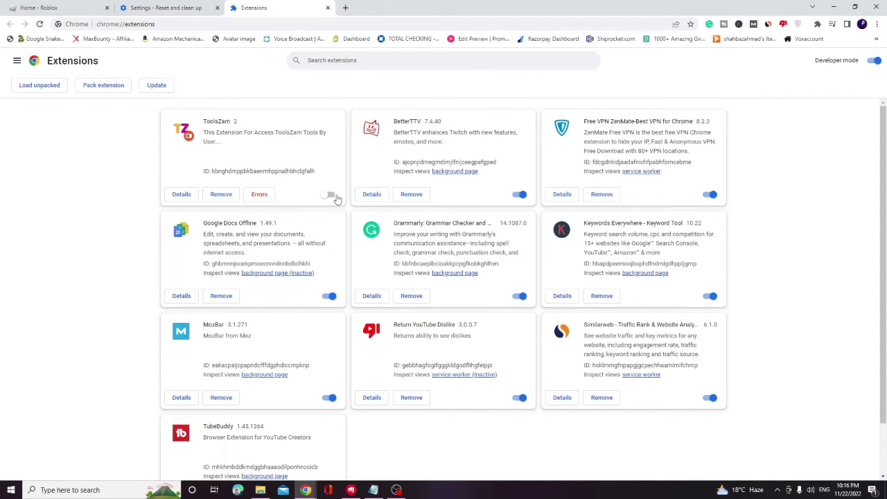
pyautogui.click(519, 194)
pyautogui.click(710, 195)
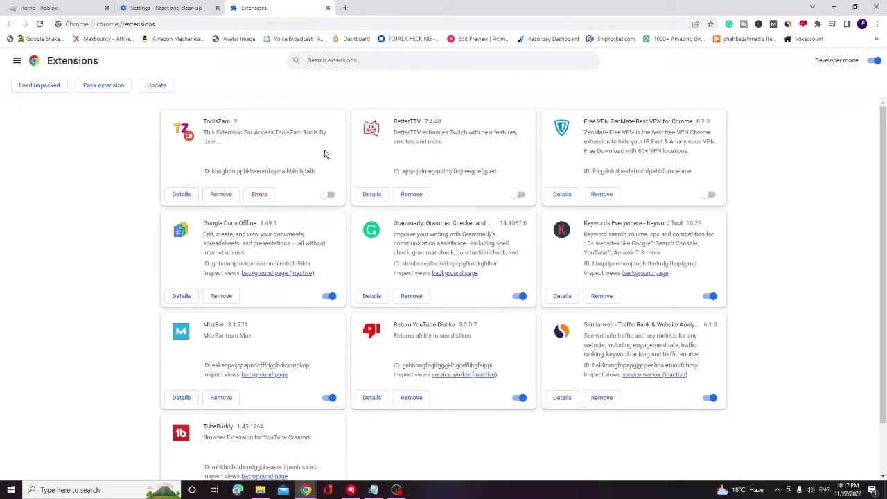
# - Minimize Chrome and turn off Windows Defender Firewall for both private and public networks, closing its window when done
pyautogui.click(836, 7)
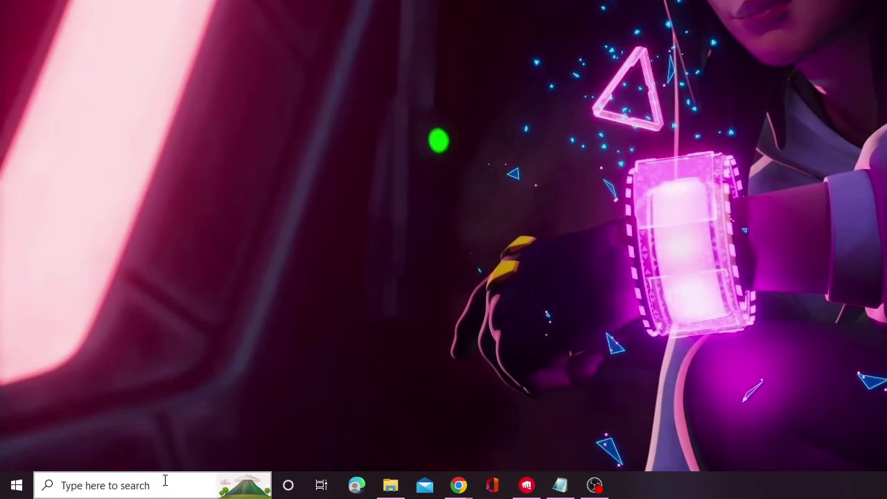
pyautogui.click(140, 487)
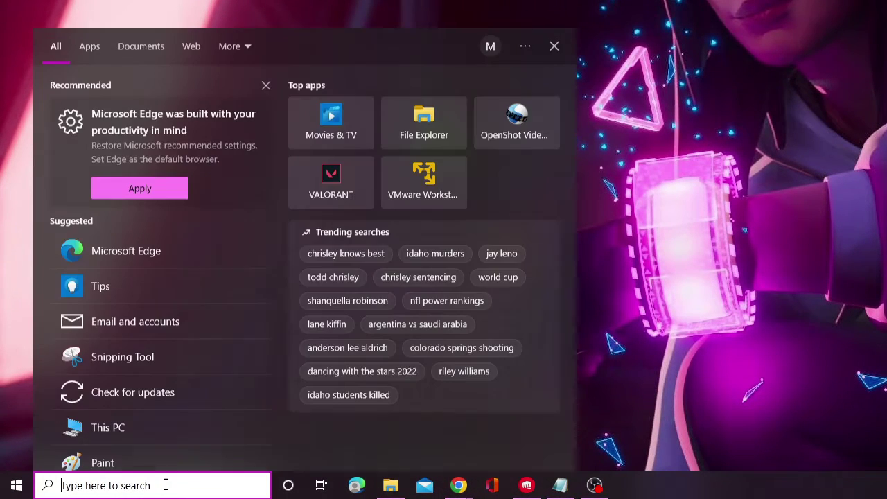
pyautogui.write('defen')
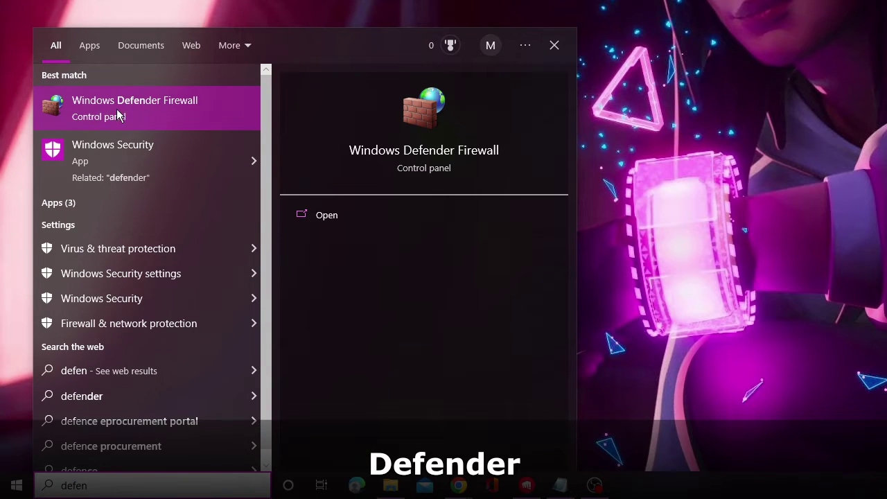
pyautogui.click(144, 108)
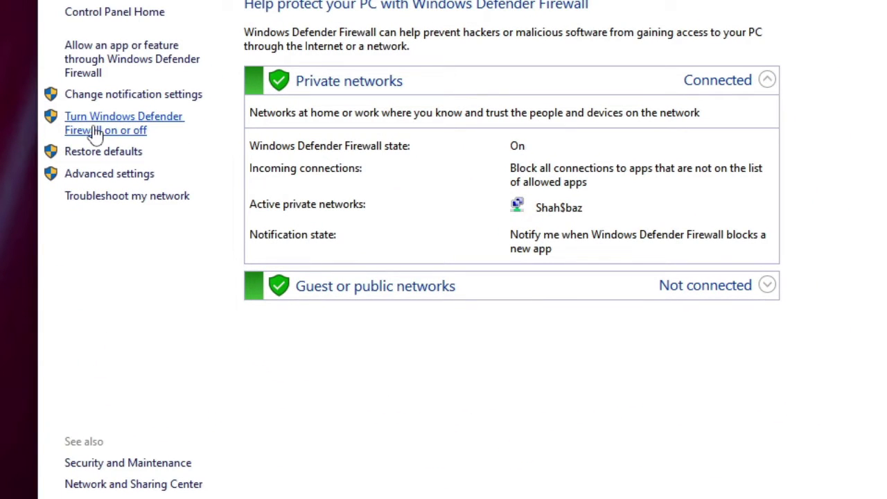
pyautogui.click(133, 138)
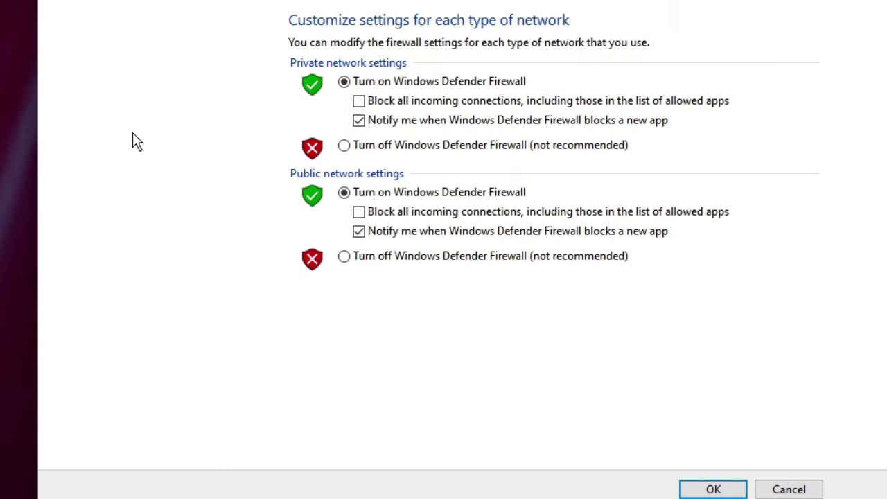
pyautogui.click(344, 145)
pyautogui.click(345, 256)
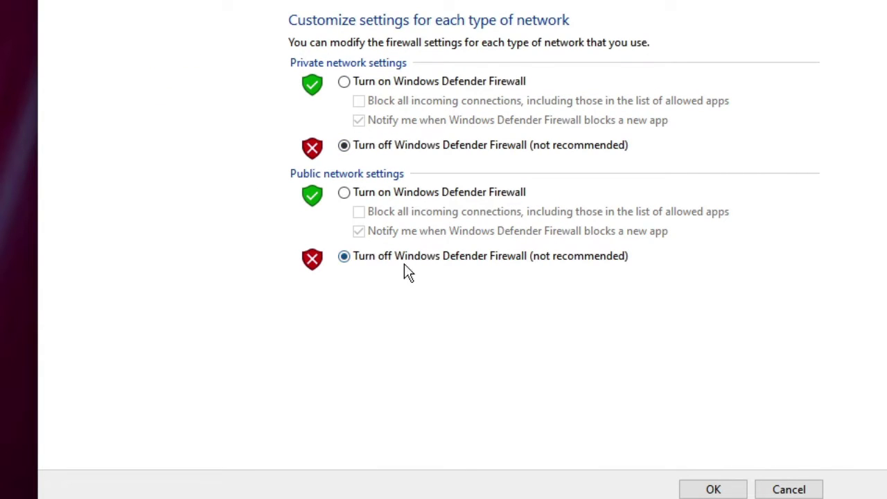
pyautogui.click(719, 489)
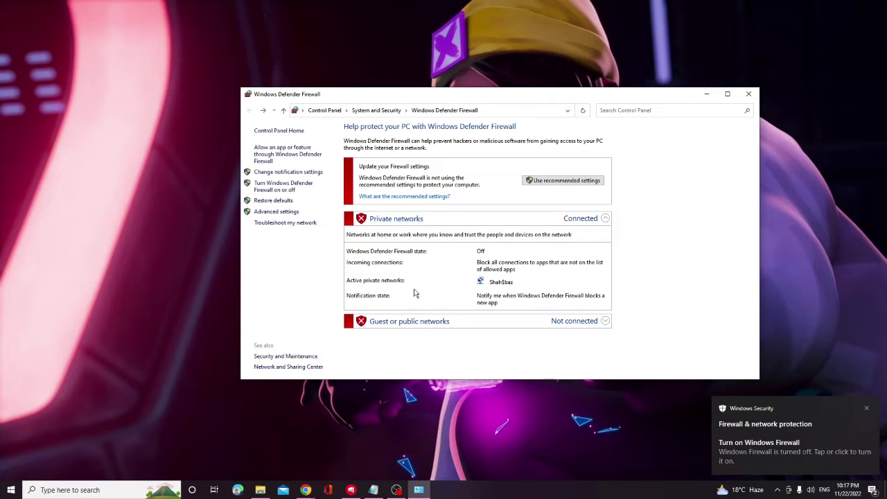
pyautogui.click(748, 93)
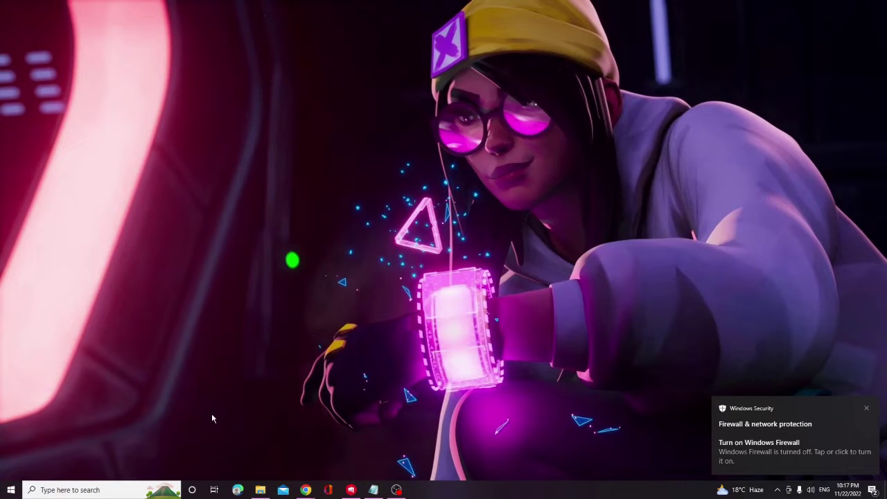
# - Turn off real-time protection in the Windows Virus & threat protection settings, and close Windows Security
pyautogui.click(128, 486)
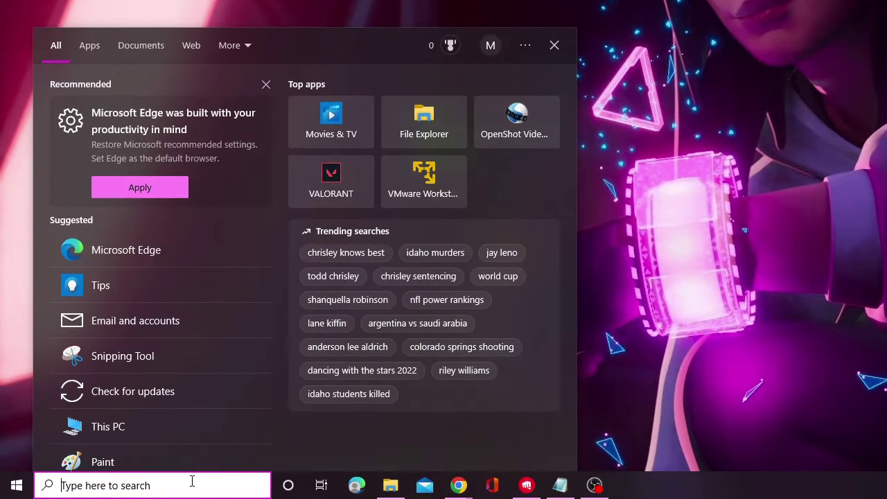
pyautogui.write('virus')
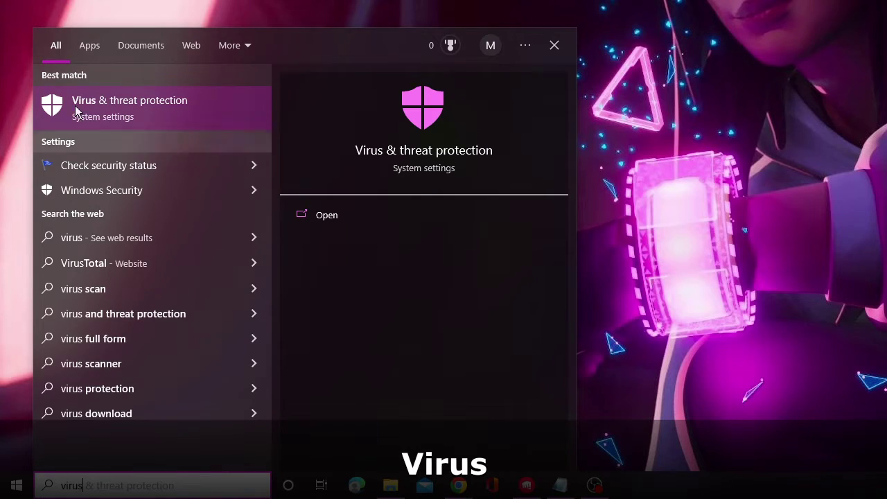
pyautogui.click(128, 106)
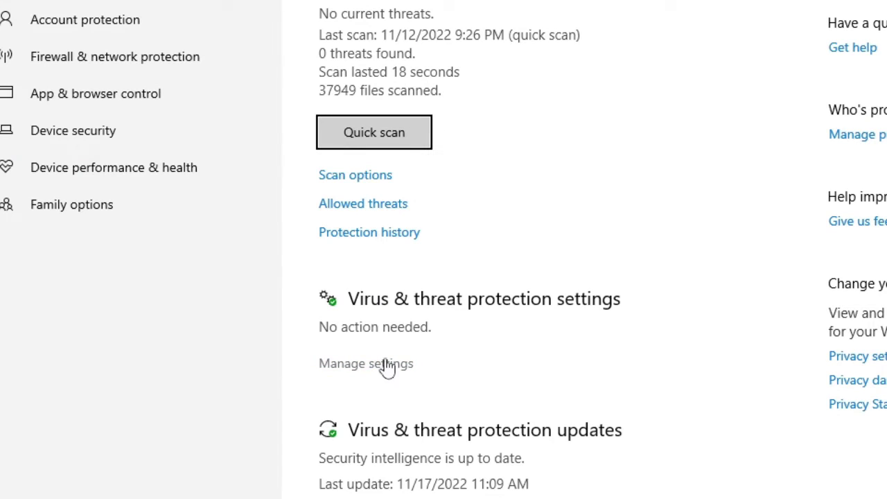
pyautogui.click(381, 366)
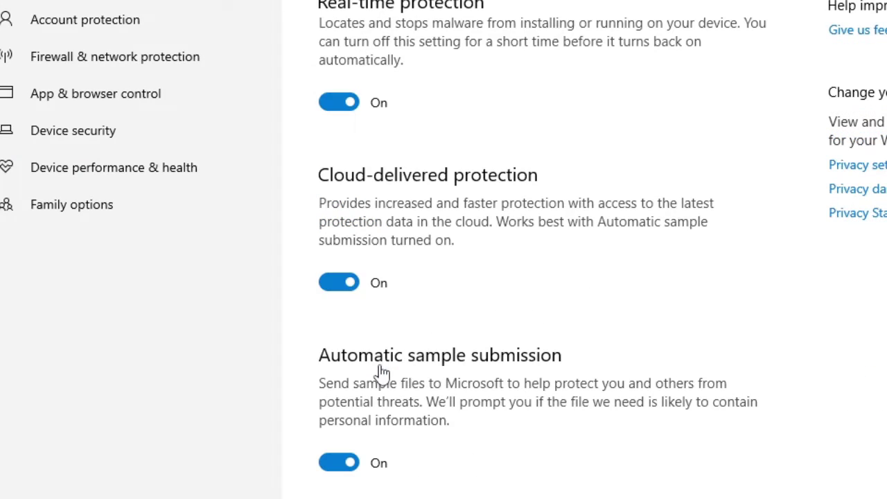
pyautogui.click(350, 102)
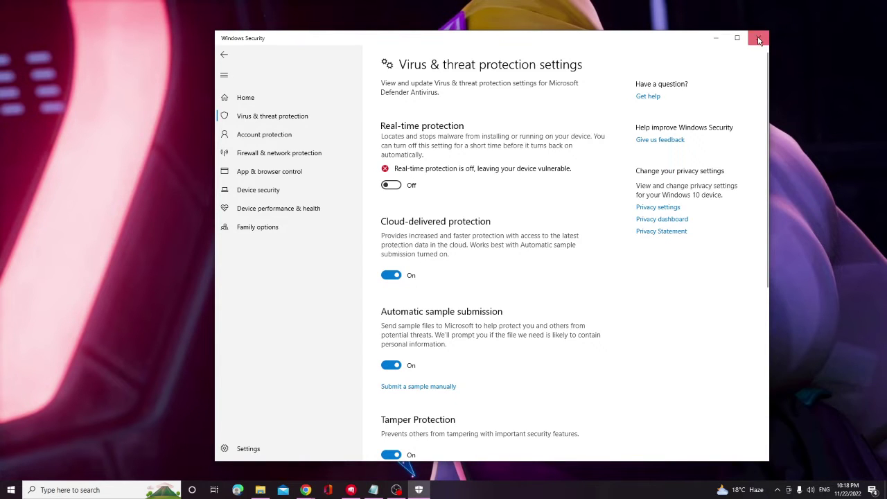
pyautogui.click(757, 38)
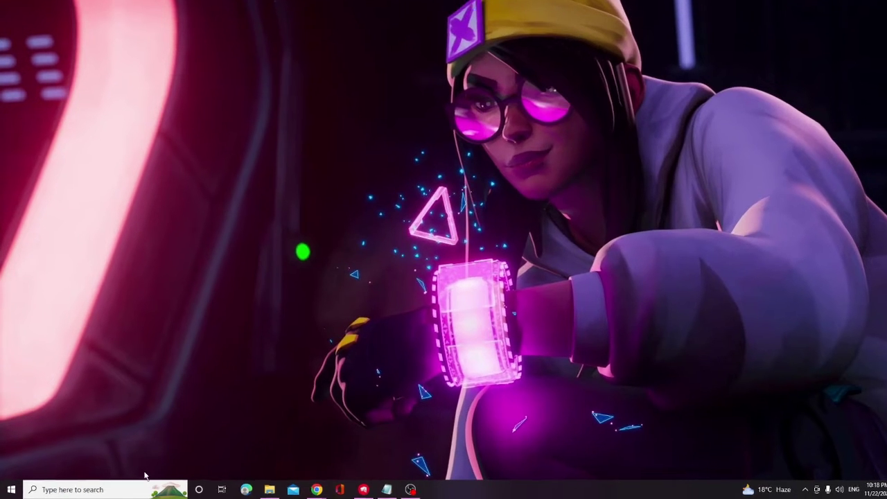
# - Open Command Prompt as administrator and flush the DNS cache with ipconfig /flushdns
pyautogui.click(122, 490)
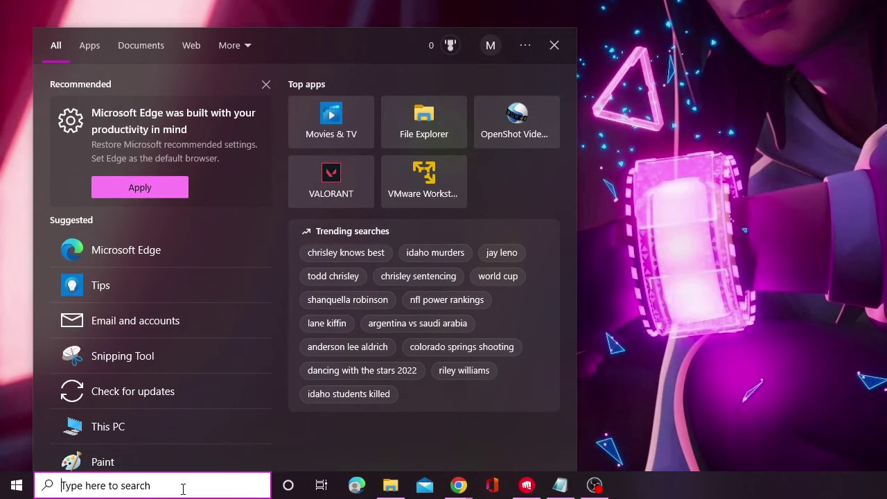
pyautogui.write('cmd')
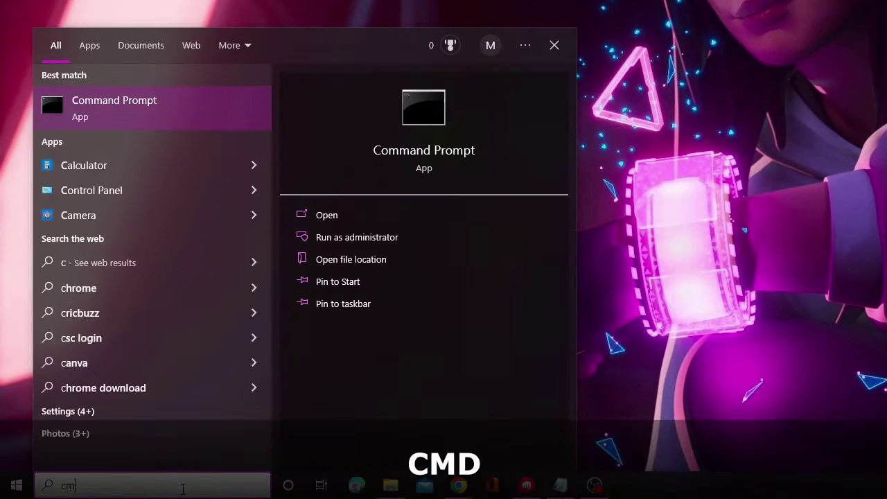
pyautogui.click(400, 238)
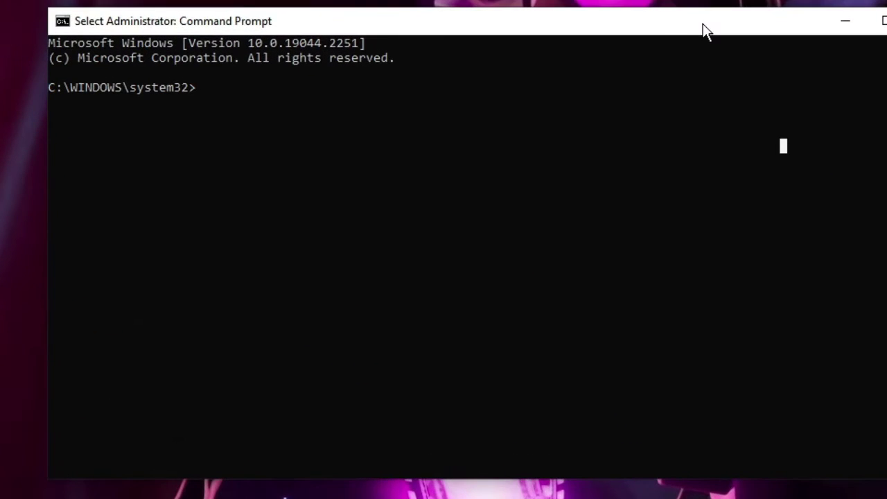
pyautogui.write('ipconfi')
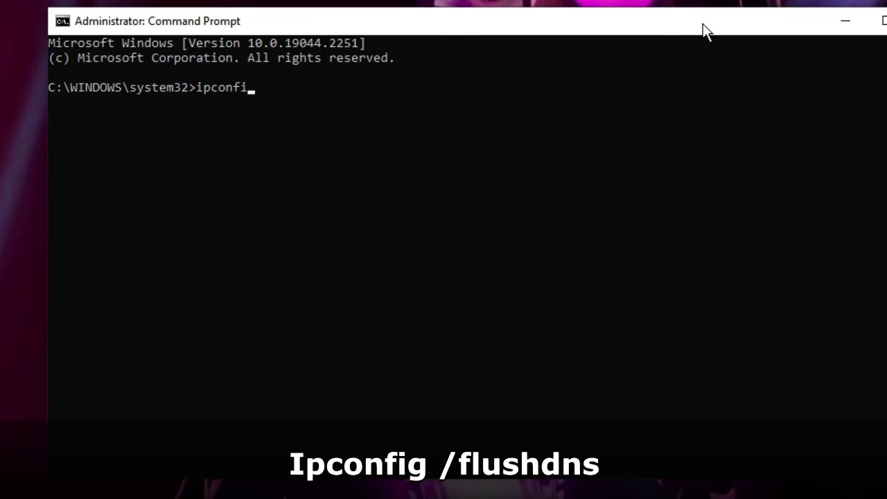
pyautogui.write('g /flushdns')
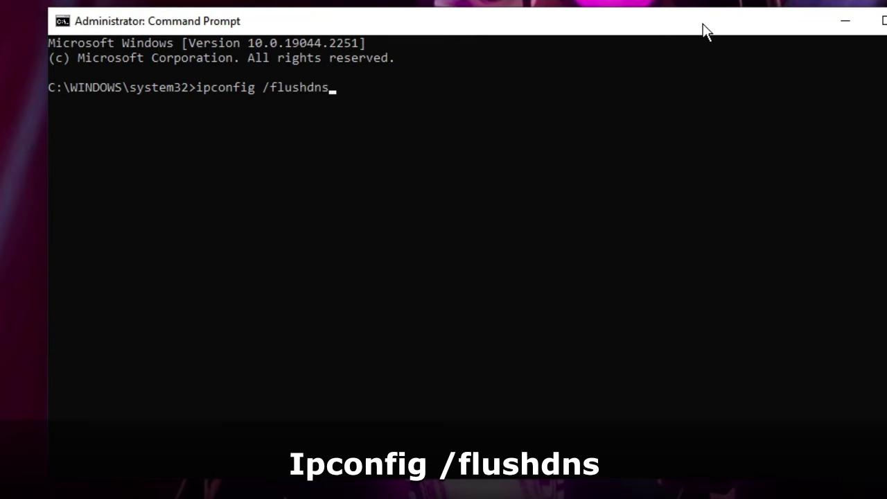
pyautogui.press('Return')
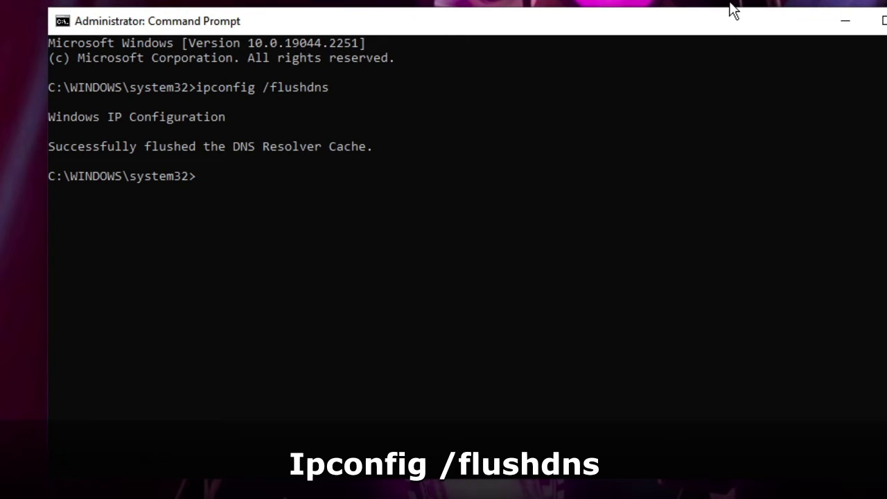
# - Renew the IP configuration of the network adapters with ipconfig /renew
pyautogui.write('ipconfig ')
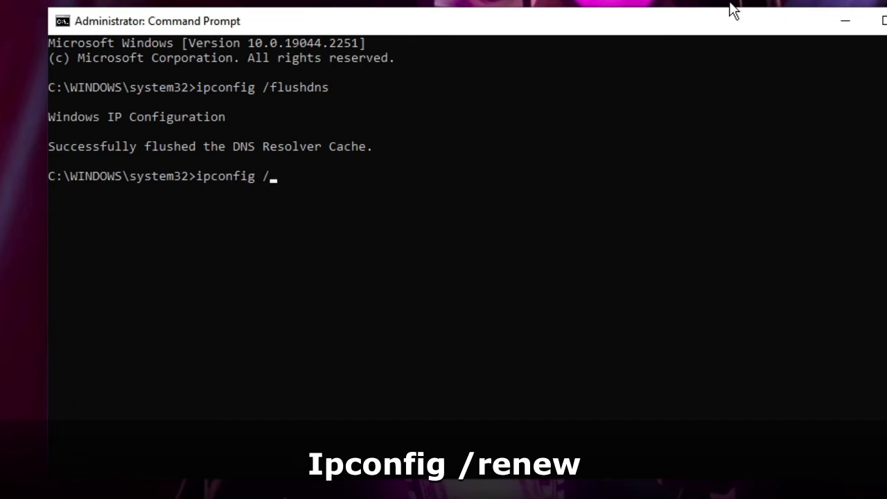
pyautogui.write('/renew')
pyautogui.press('Return')
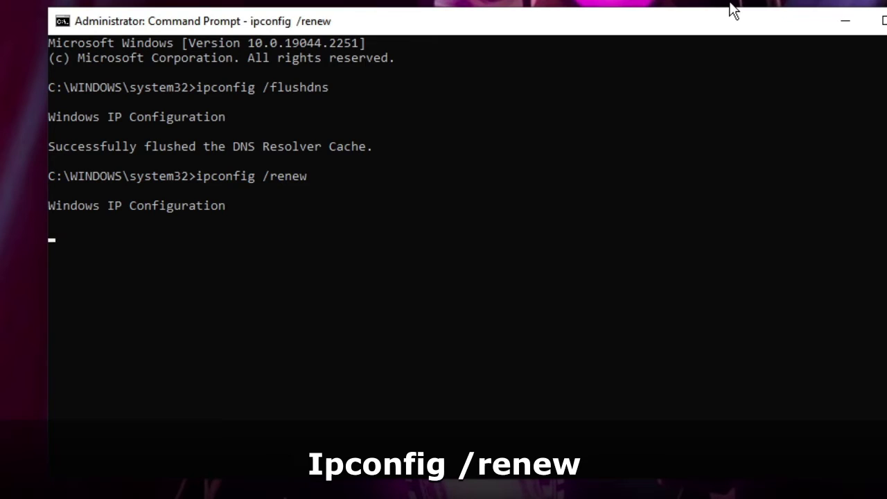
pyautogui.press('Return')
pyautogui.scroll(-5, 476, 275)
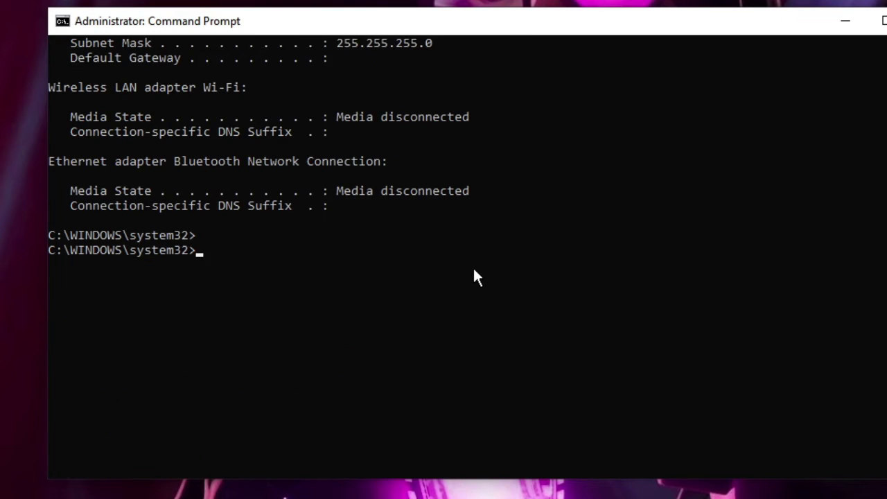
# - Reset the Winsock catalog with netsh winsock reset
pyautogui.write('netsh')
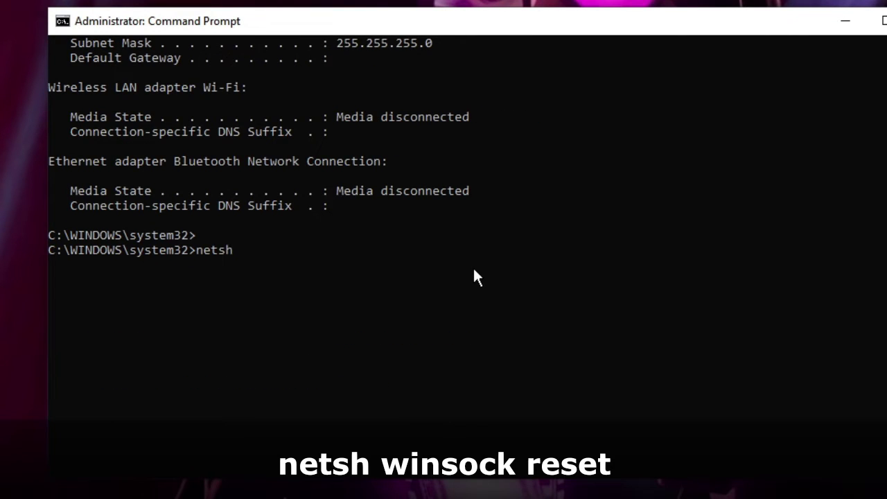
pyautogui.write(' winsock reset')
pyautogui.press('Return')
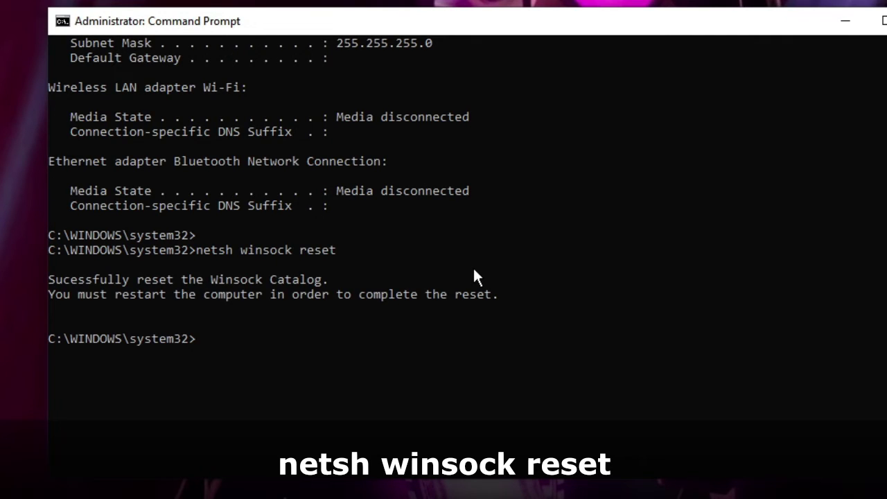
# - Start a system file scan with sfc /scannow and minimize Command Prompt while it runs
pyautogui.write('sfc')
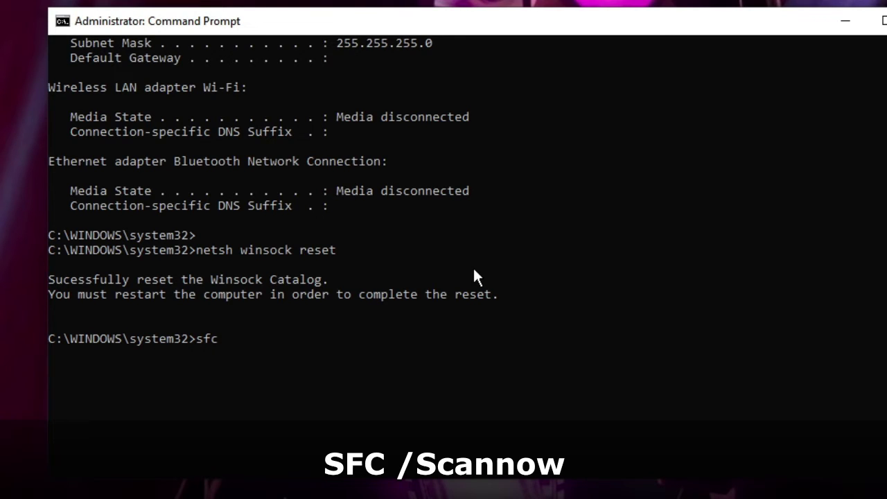
pyautogui.write(' /scannow')
pyautogui.press('Return')
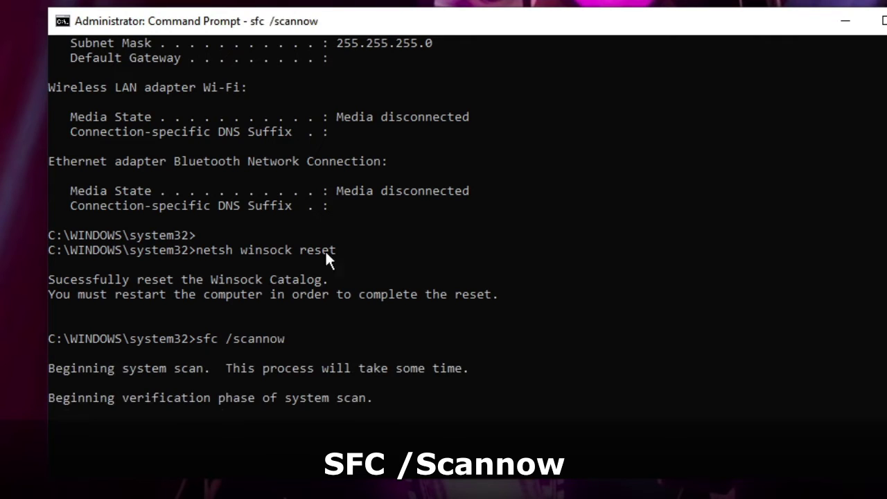
pyautogui.click(845, 20)
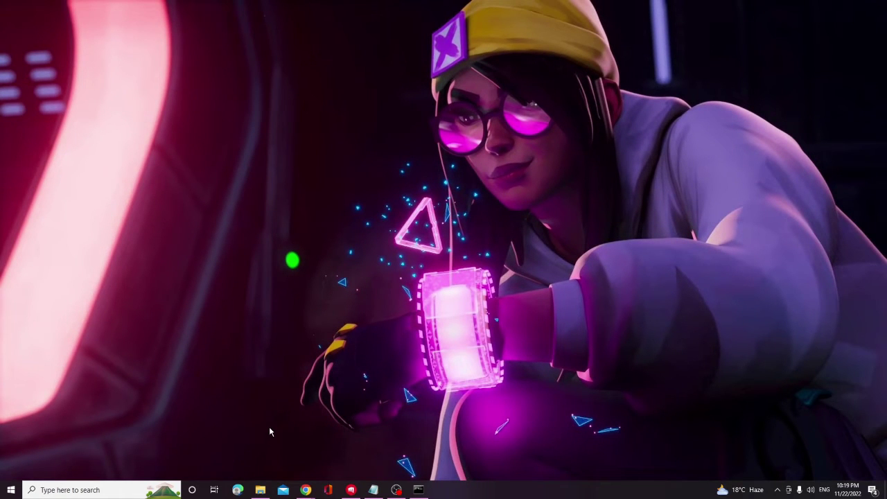
# - Open the Windows Network Connections window by searching for ncpa.cpl
pyautogui.click(110, 489)
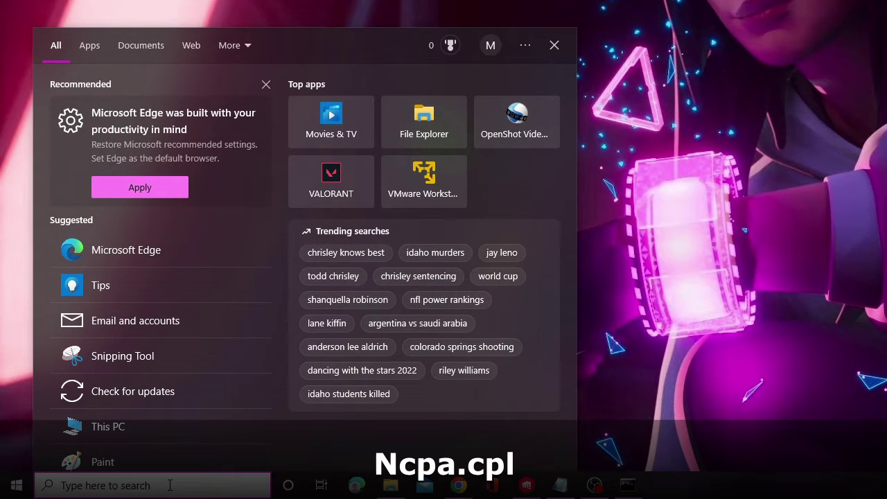
pyautogui.write('ncpa')
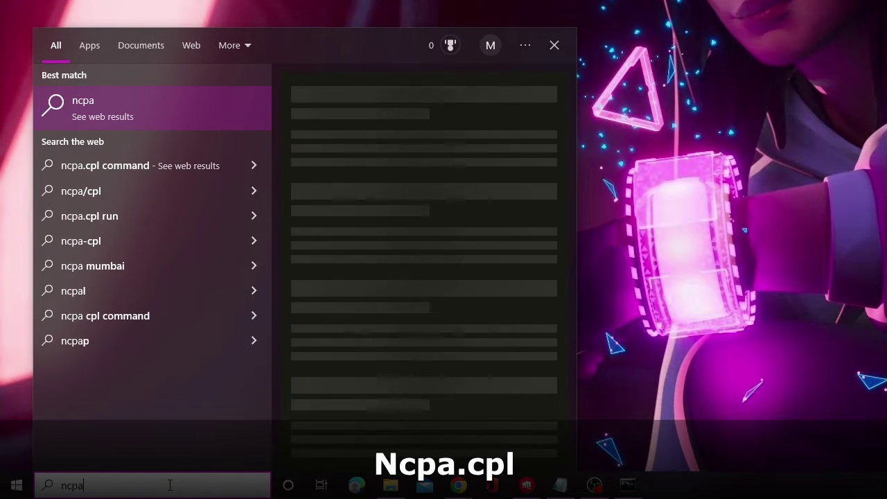
pyautogui.write('.cpl')
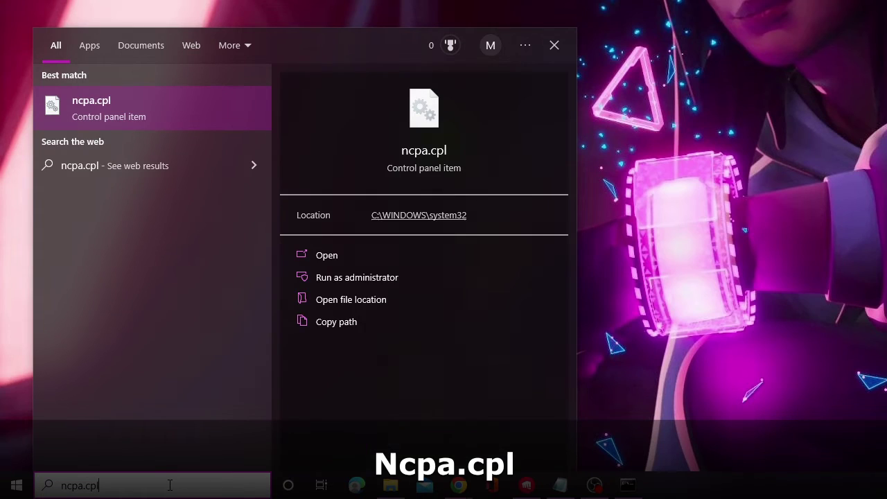
pyautogui.press('Return')
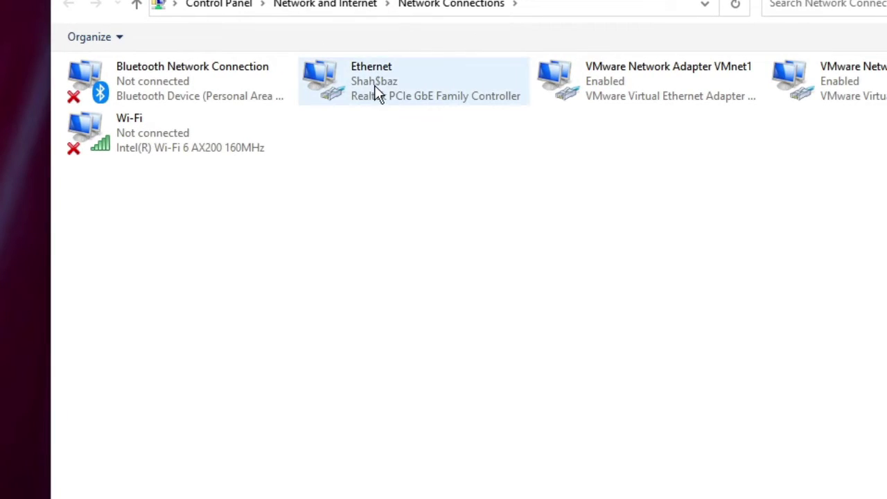
# - Open the Internet Protocol Version 4 (TCP/IPv4) properties of the Ethernet adapter
pyautogui.click(222, 135)
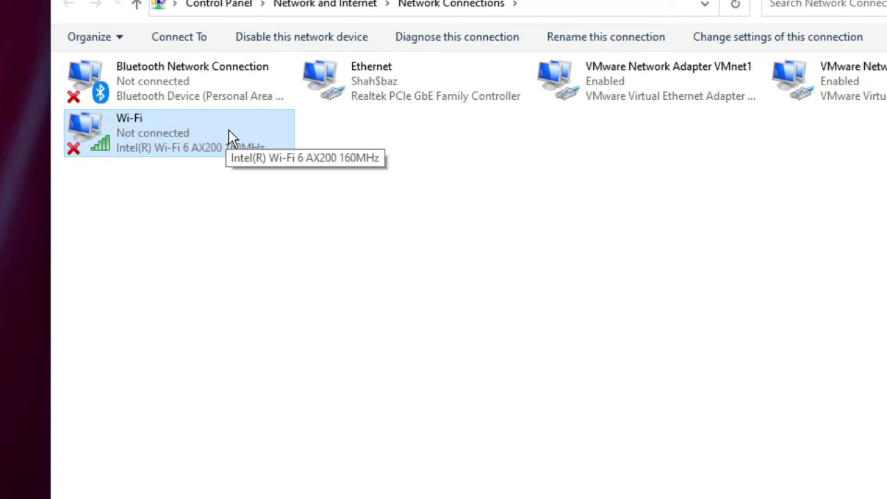
pyautogui.click(366, 133)
pyautogui.click(372, 97)
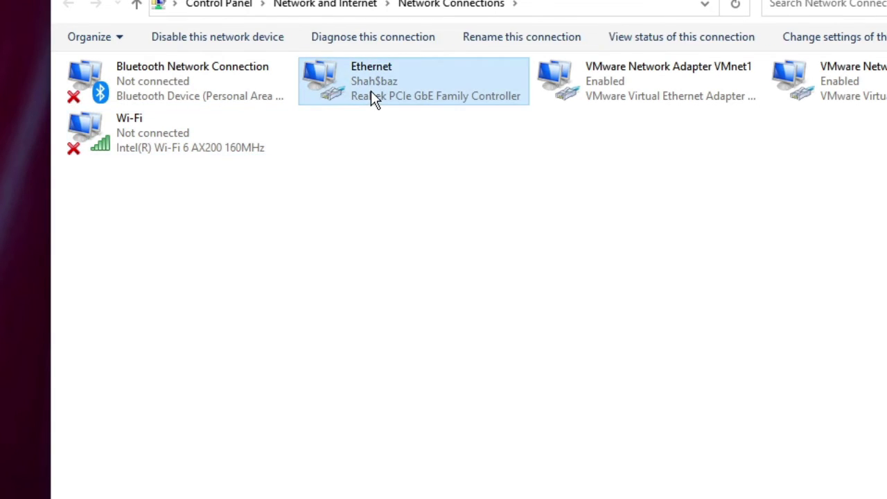
pyautogui.click(186, 146)
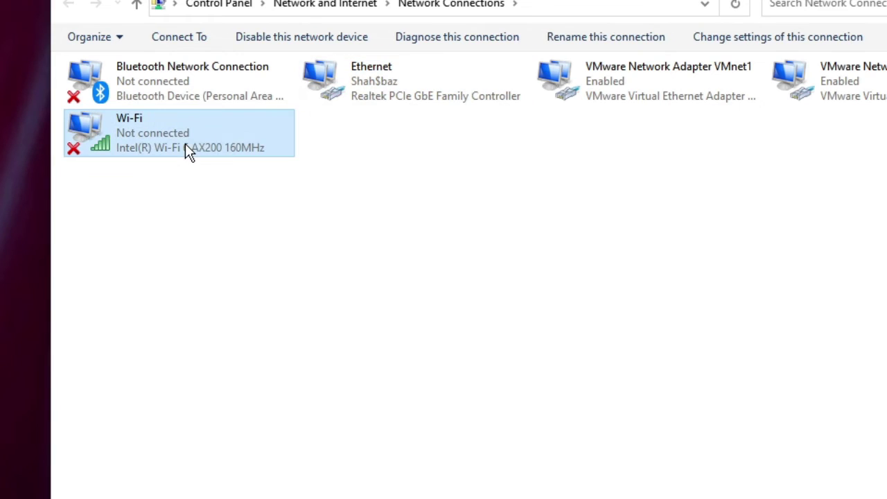
pyautogui.click(371, 97)
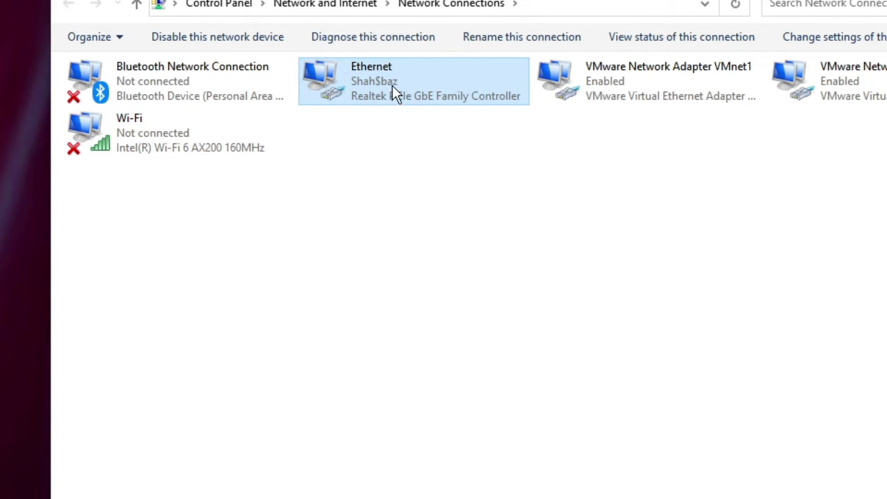
pyautogui.rightClick(391, 81)
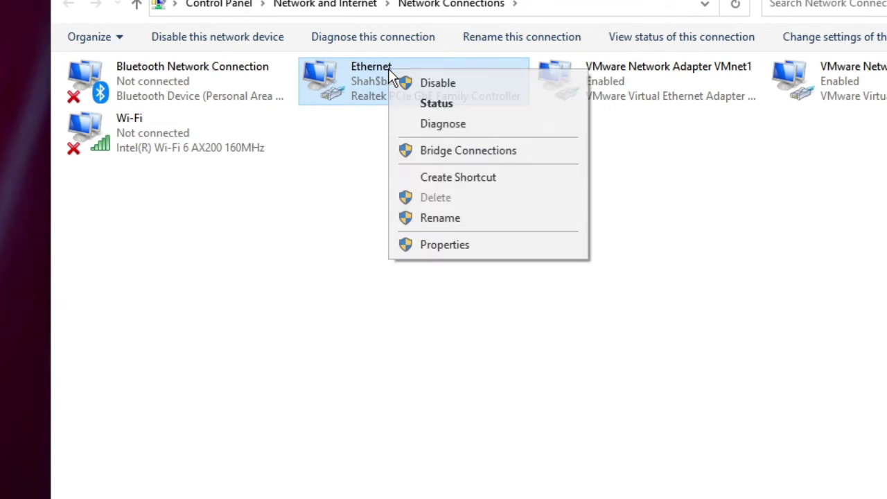
pyautogui.click(457, 246)
pyautogui.moveTo(329, 45); pyautogui.dragTo(521, 9)
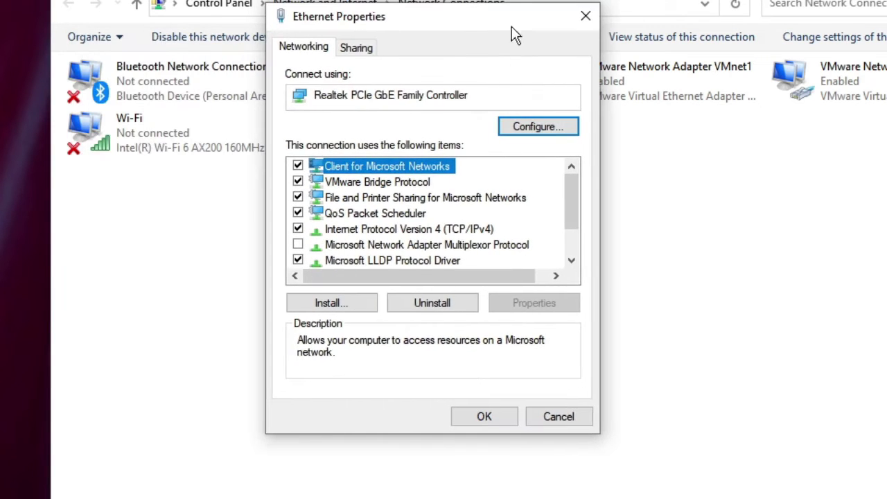
pyautogui.click(406, 225)
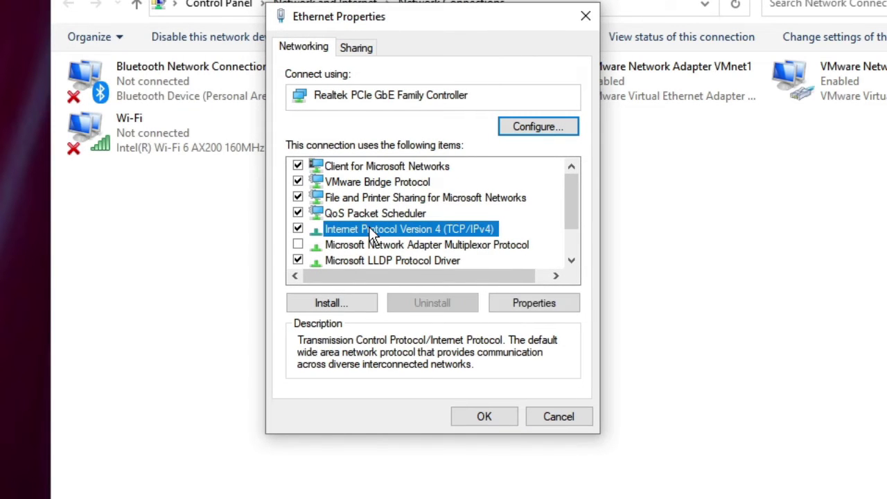
pyautogui.doubleClick(434, 230)
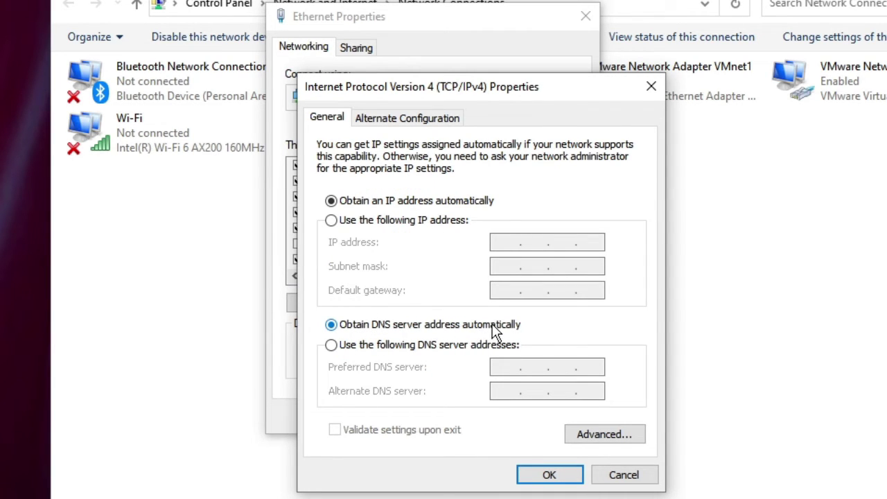
# - Set the Ethernet adapter's preferred DNS server to 8.8.8.8 and the alternate to 8.8.4.4, and apply the settings
pyautogui.click(365, 346)
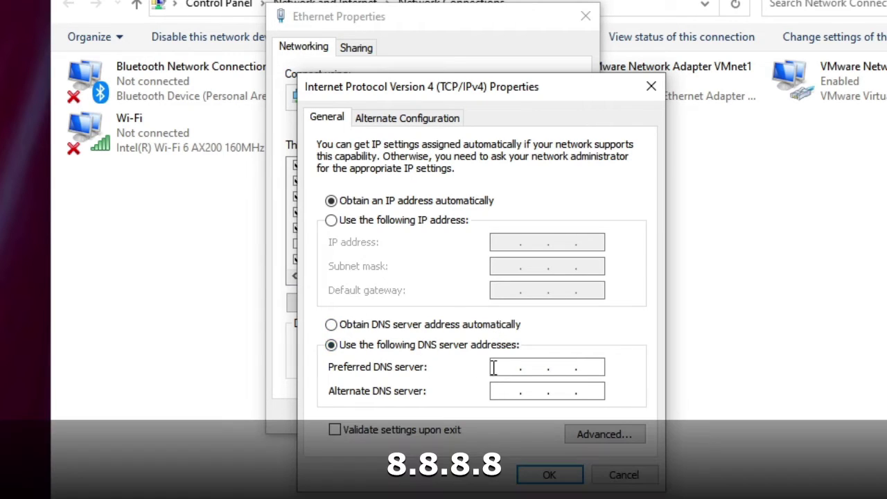
pyautogui.write('8.')
pyautogui.click(505, 390)
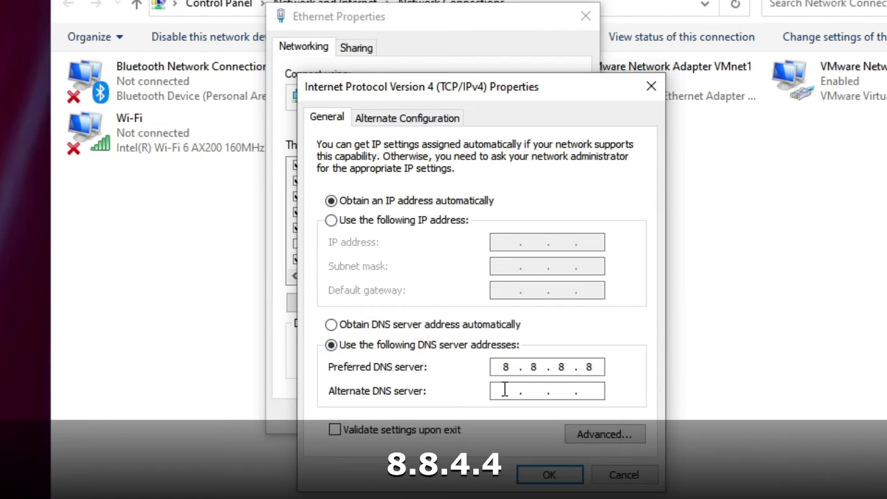
pyautogui.write('8.8.4.4')
pyautogui.click(549, 476)
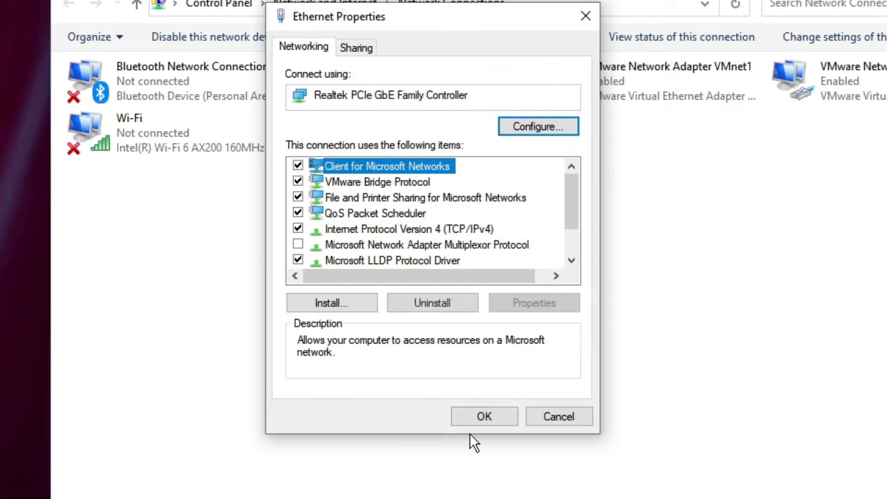
pyautogui.click(482, 418)
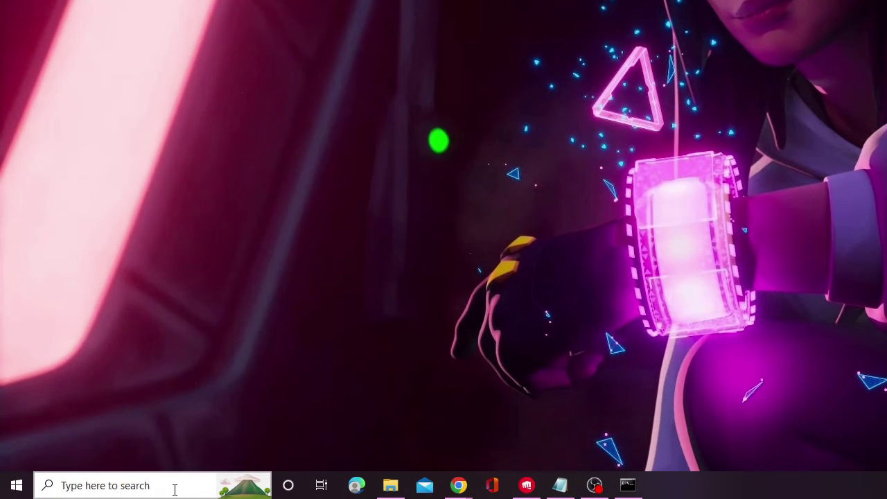
# - Open the Windows Programs and Features window by searching for appwiz.cpl
pyautogui.click(175, 489)
pyautogui.write('a')
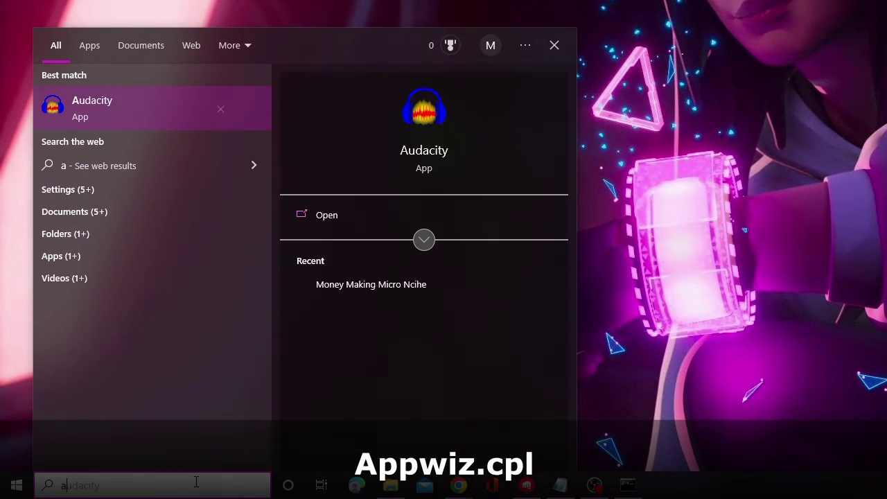
pyautogui.write('ppwi')
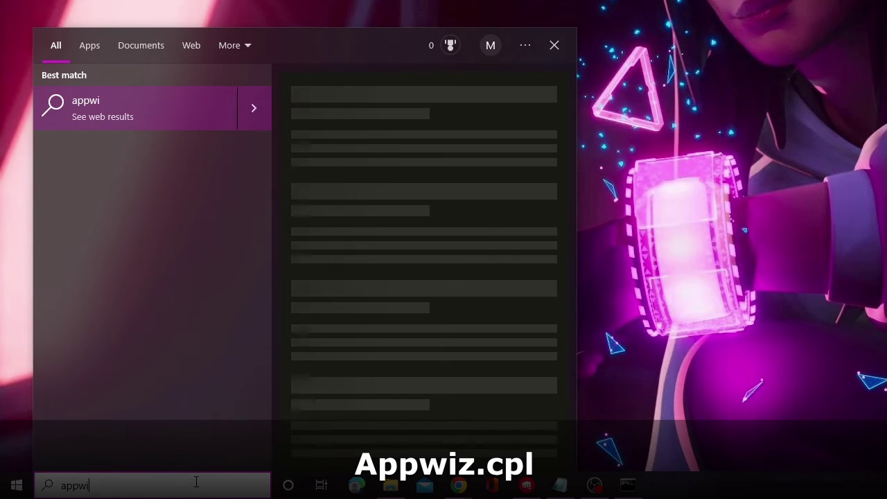
pyautogui.write('z.cpl')
pyautogui.press('Return')
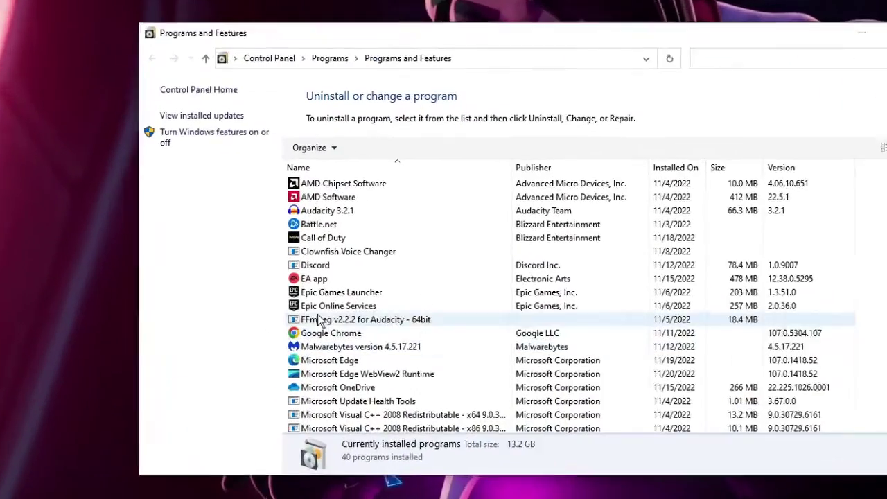
# - Uninstall Roblox Player from the installed programs list, acknowledge its completion, and close Programs and Features
pyautogui.click(386, 239)
pyautogui.press('r')
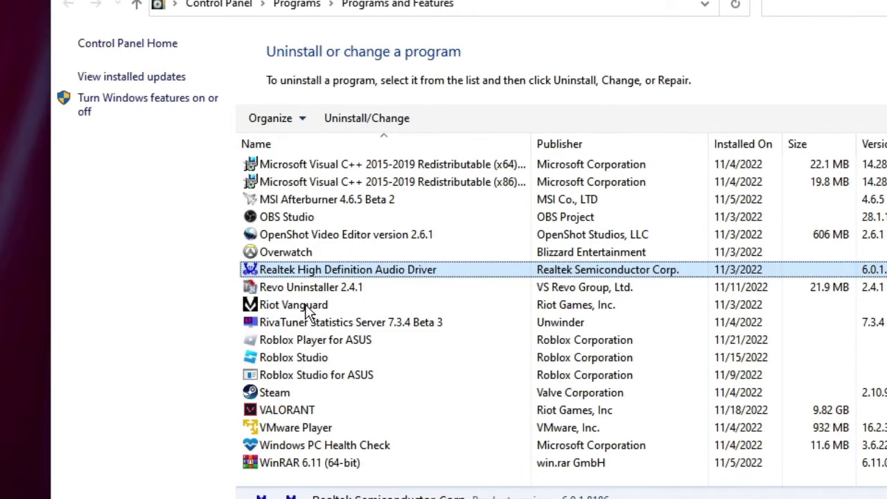
pyautogui.press('r')
pyautogui.press('r')
pyautogui.press('r')
pyautogui.press('r')
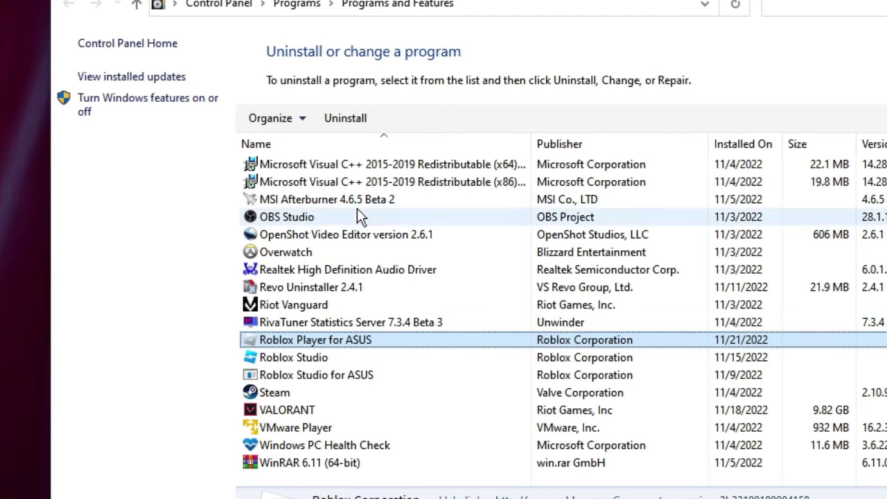
pyautogui.click(354, 117)
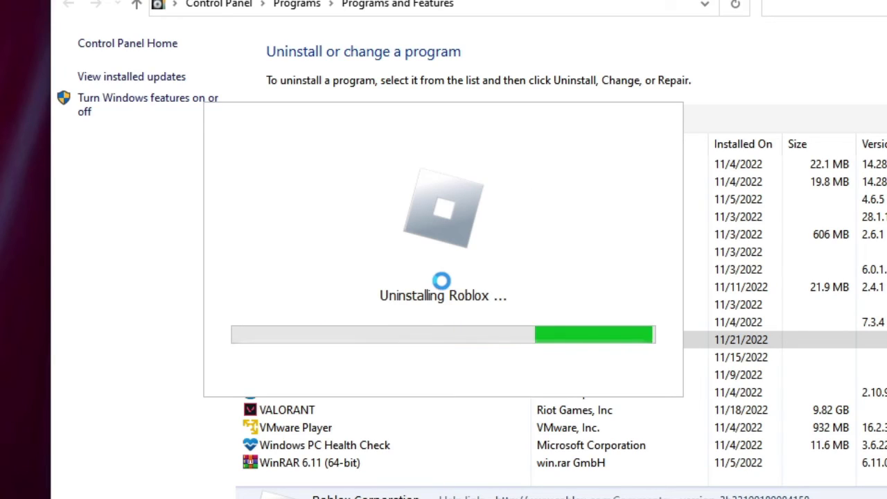
pyautogui.click(478, 295)
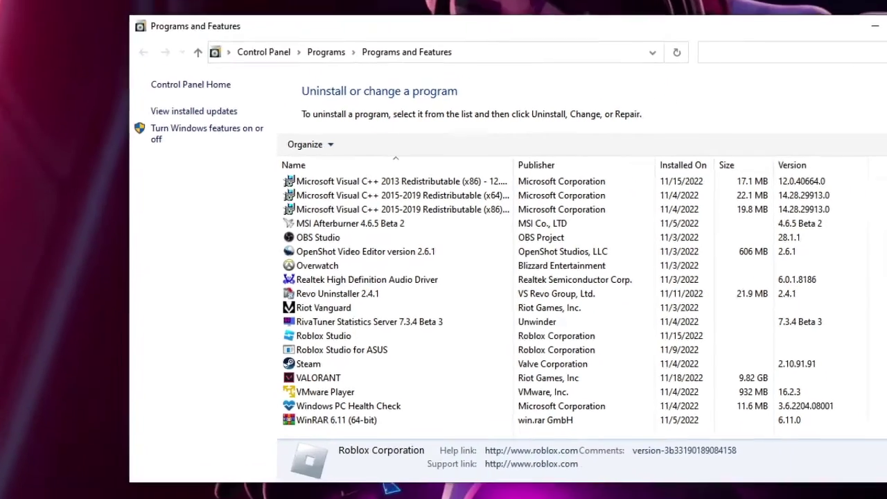
pyautogui.hotkey('alt', 'F4')
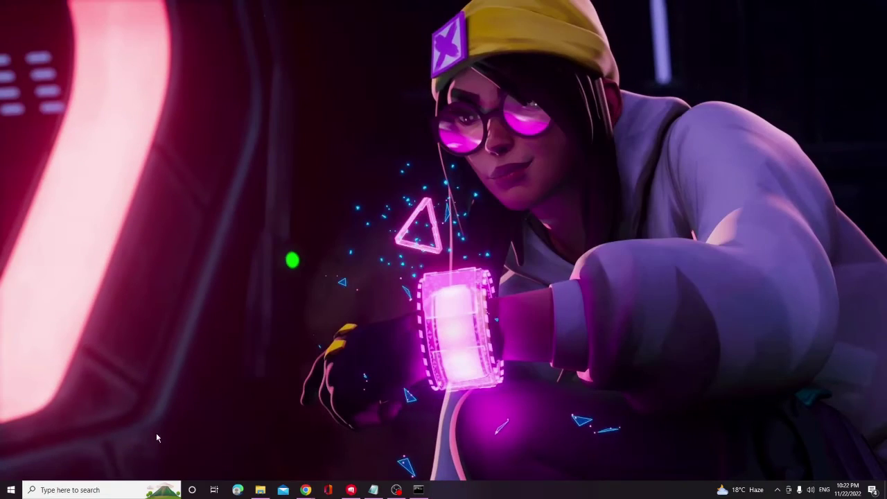
# - Open the local application data folder by searching Windows for %localappdata%
pyautogui.click(100, 489)
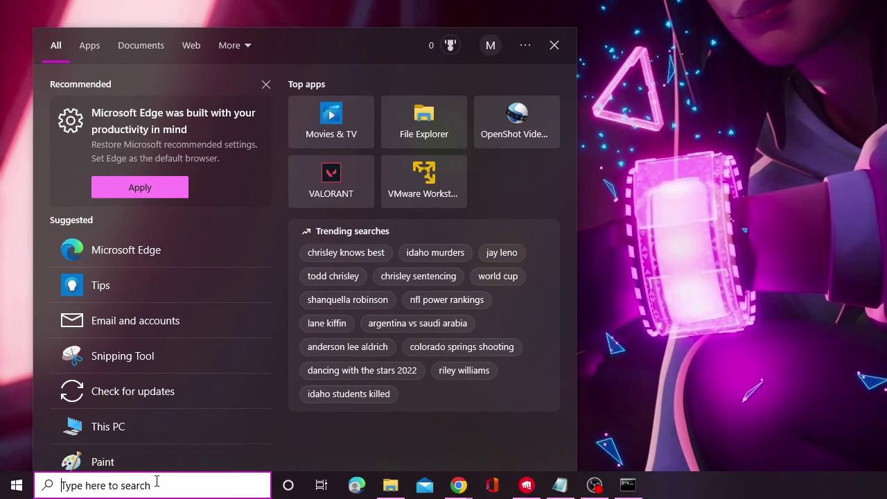
pyautogui.write('%local')
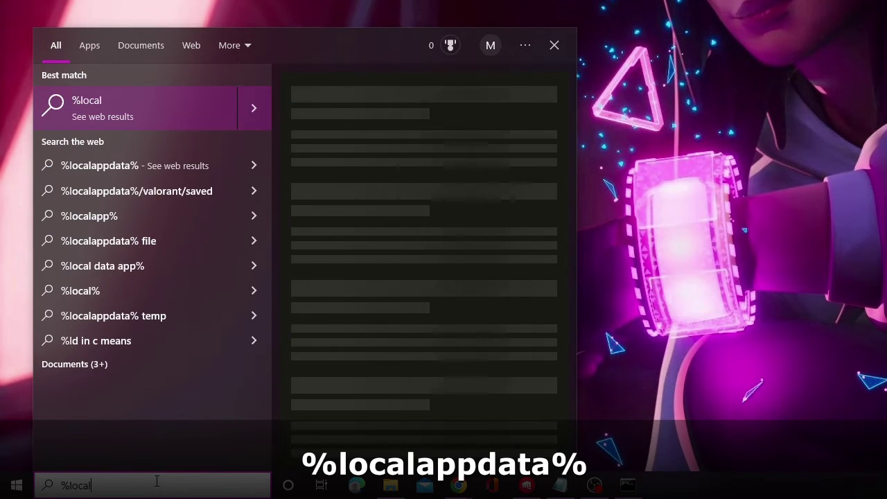
pyautogui.write('appdat')
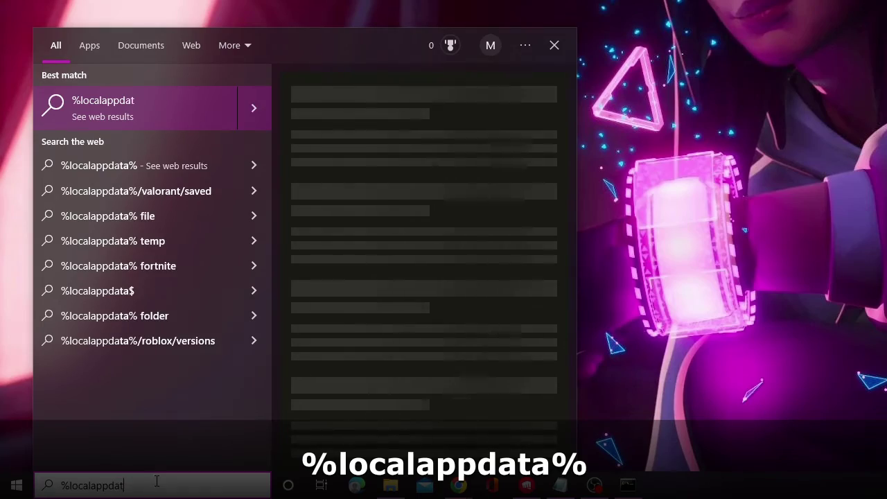
pyautogui.write('a%')
pyautogui.press('Return')
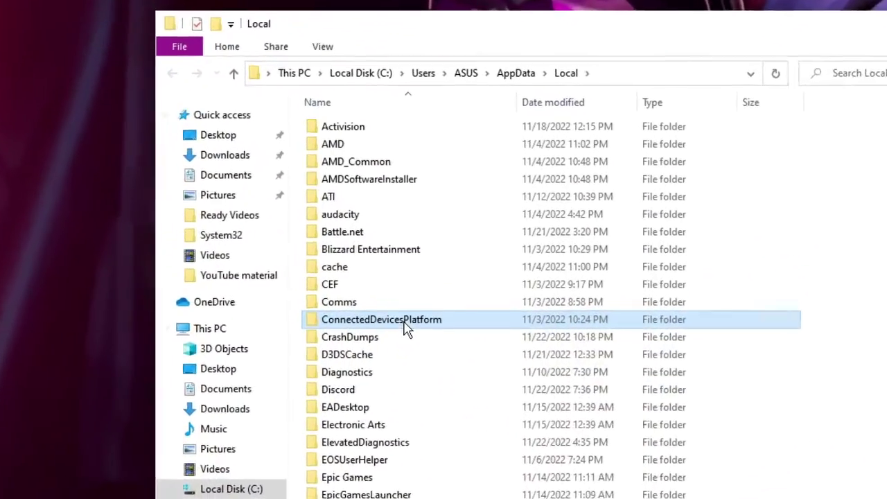
# - Delete the Roblox folder from AppData\Local and close the File Explorer window
pyautogui.press('r')
pyautogui.press('o')
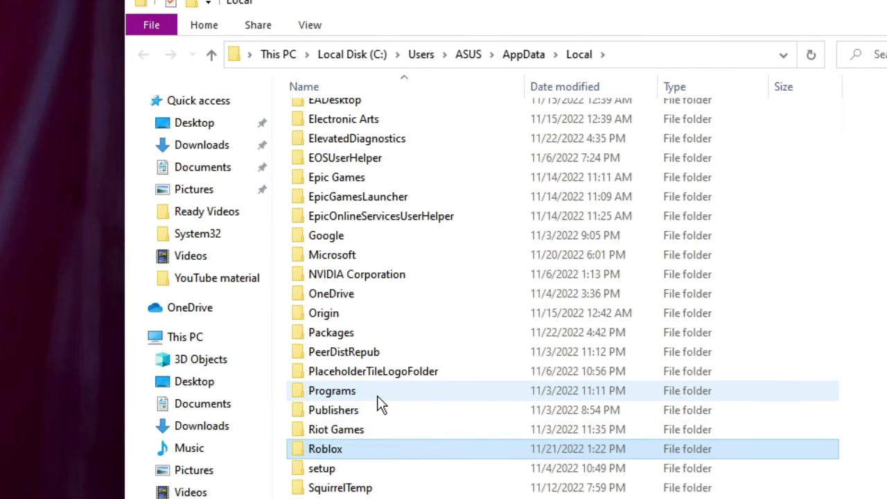
pyautogui.rightClick(377, 444)
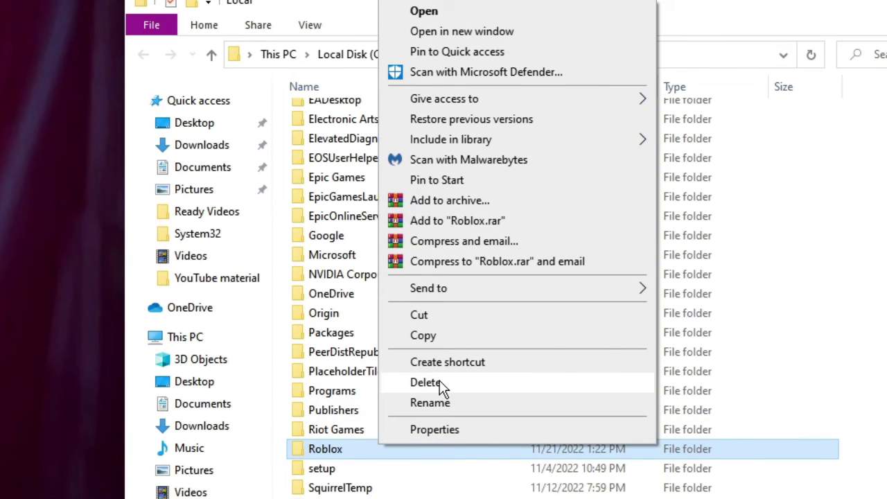
pyautogui.click(425, 382)
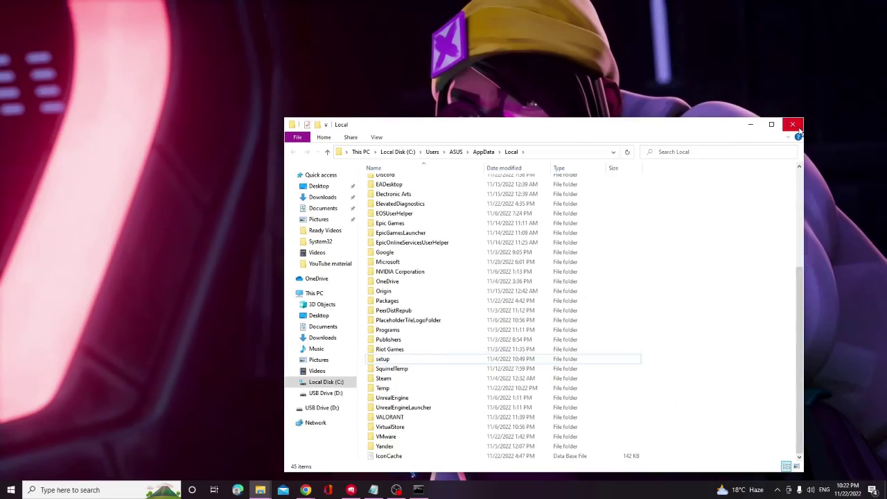
pyautogui.click(792, 127)
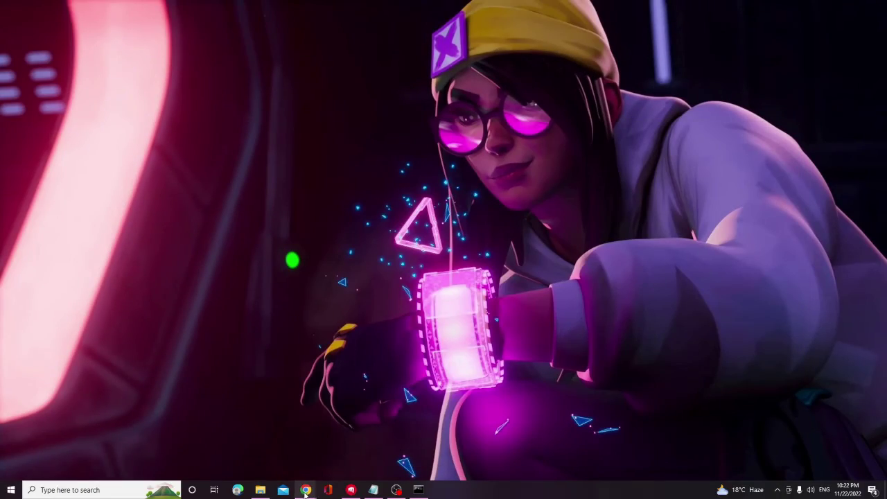
# - Switch to the Roblox home page in Chrome and download the Roblox Player installer from the desktop app banner
pyautogui.moveTo(304, 489)
pyautogui.click(352, 455)
pyautogui.click(42, 8)
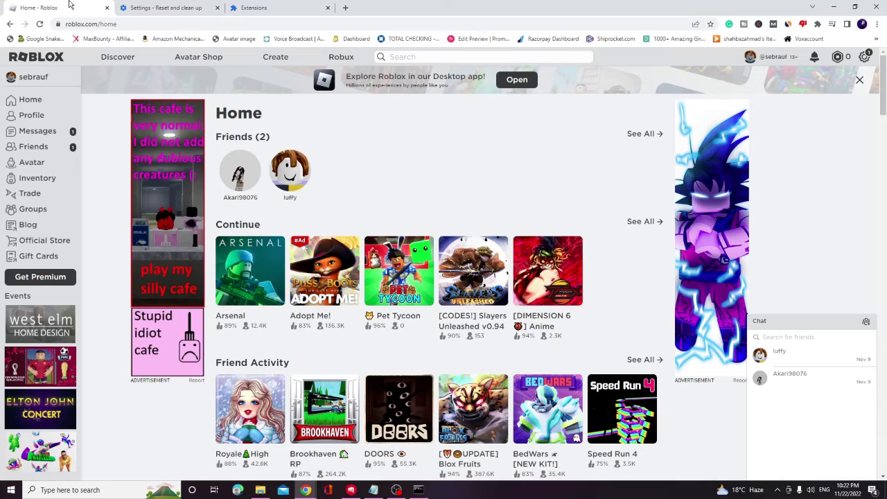
pyautogui.click(517, 81)
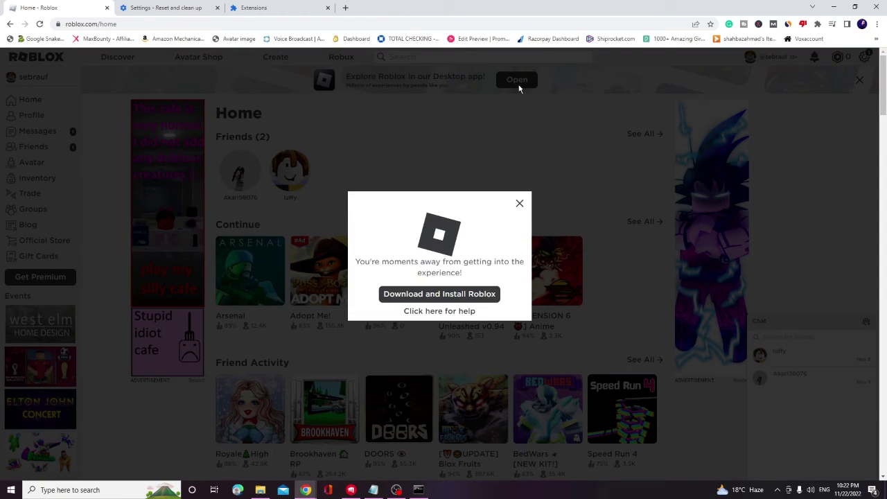
pyautogui.click(451, 294)
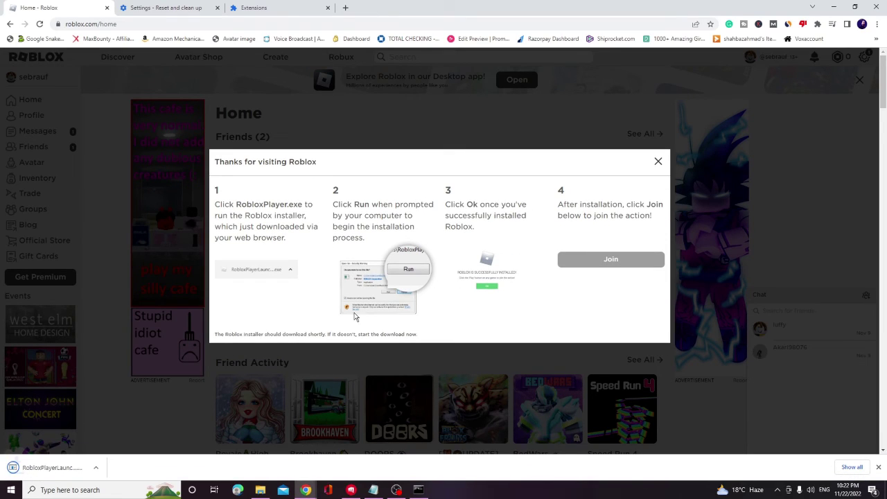
# - Install Roblox by running the downloaded RobloxPlayerLauncher file, acknowledge its completion, and dismiss the installation instructions on the website
pyautogui.click(49, 470)
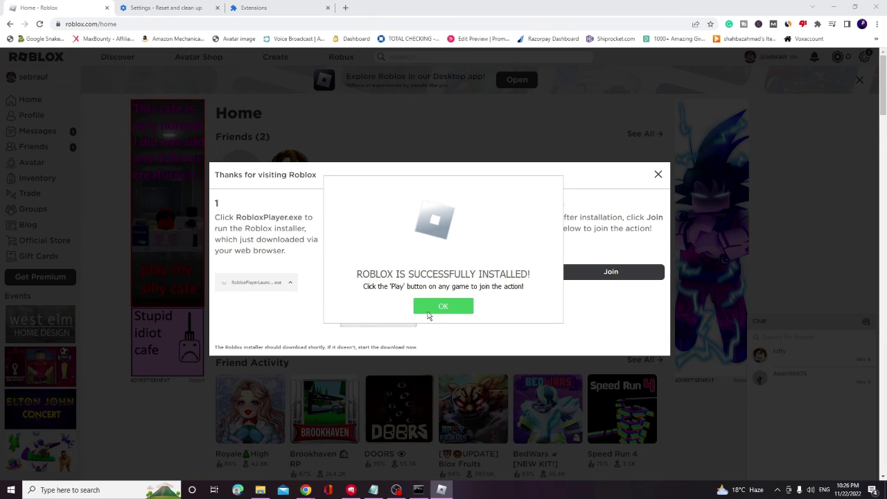
pyautogui.click(444, 307)
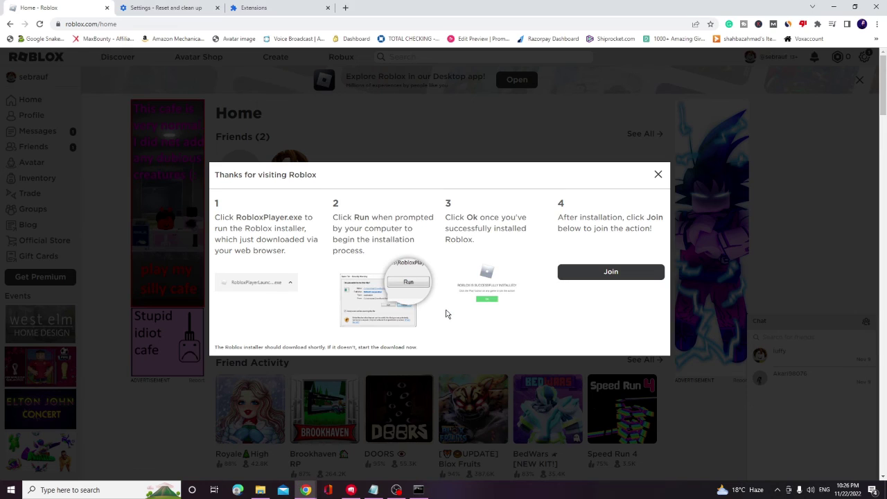
pyautogui.click(658, 176)
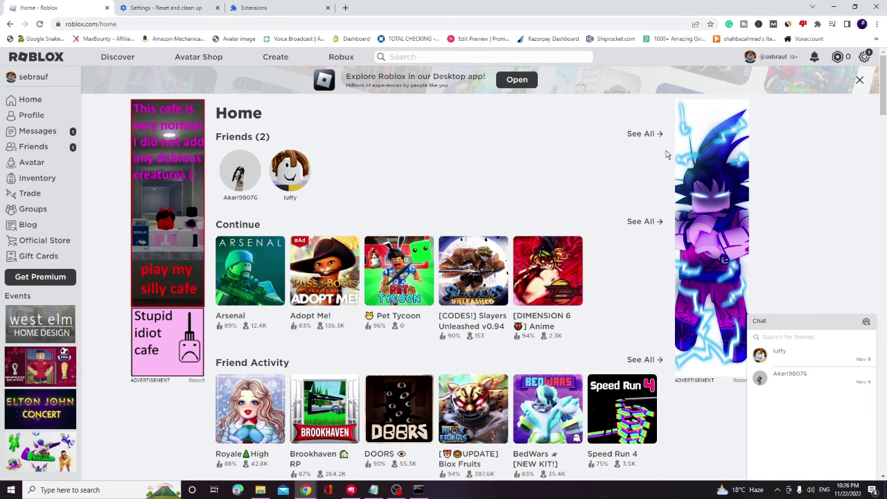